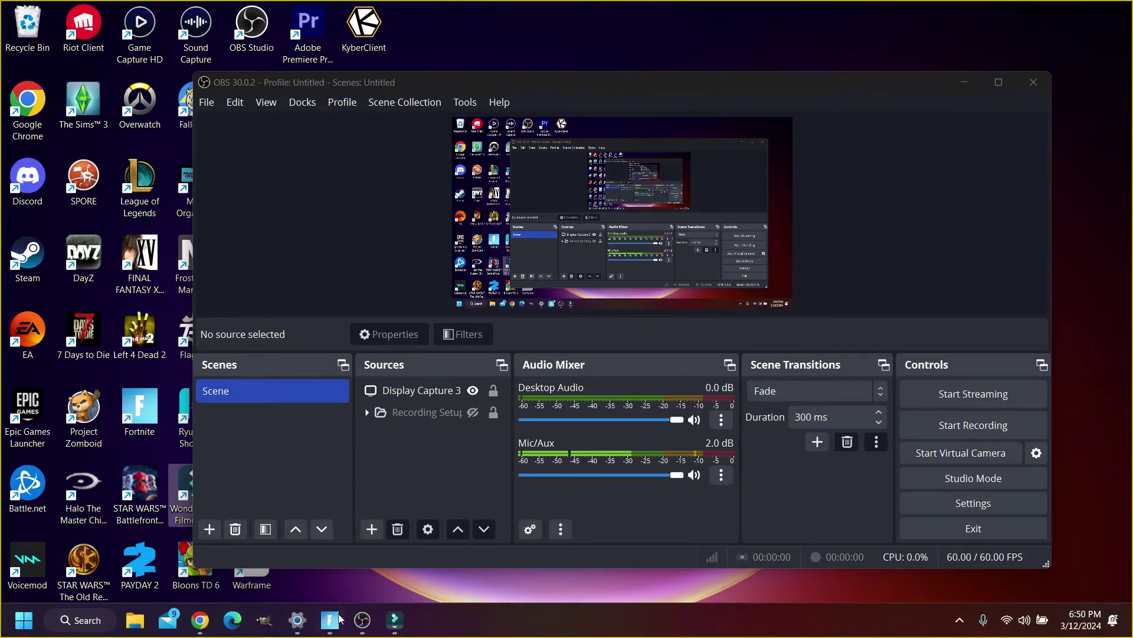
# - Bring the Fortnite game window to the front from the taskbar
pyautogui.click(334, 622)
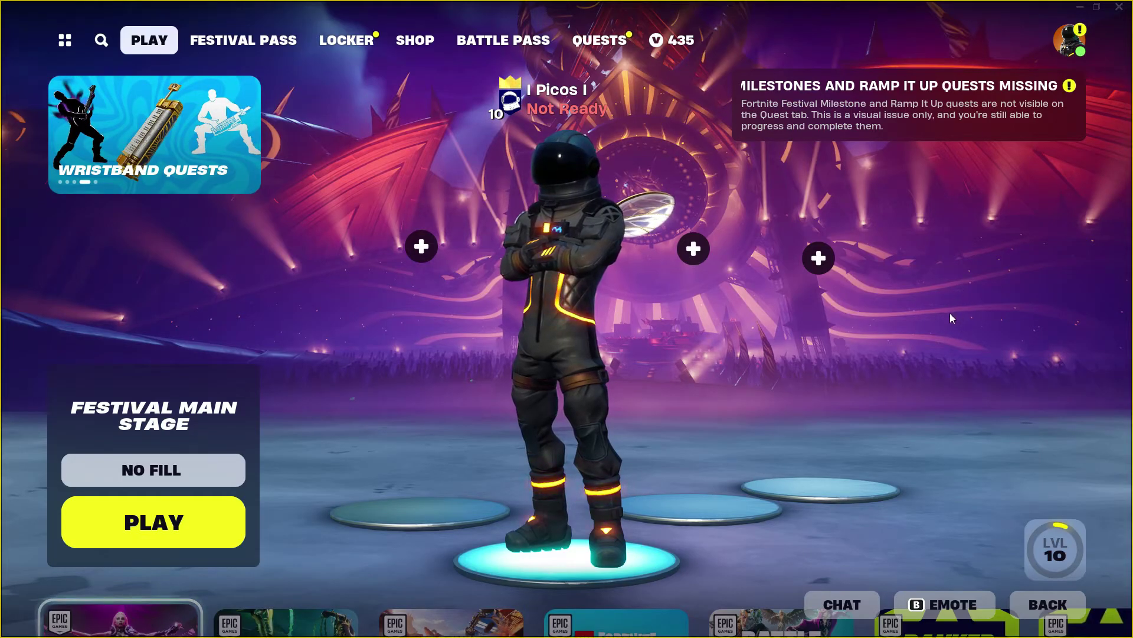
# - Minimize Fortnite and switch Display Capture 3's capture method to DXGI Desktop Duplication
pyautogui.click(1081, 7)
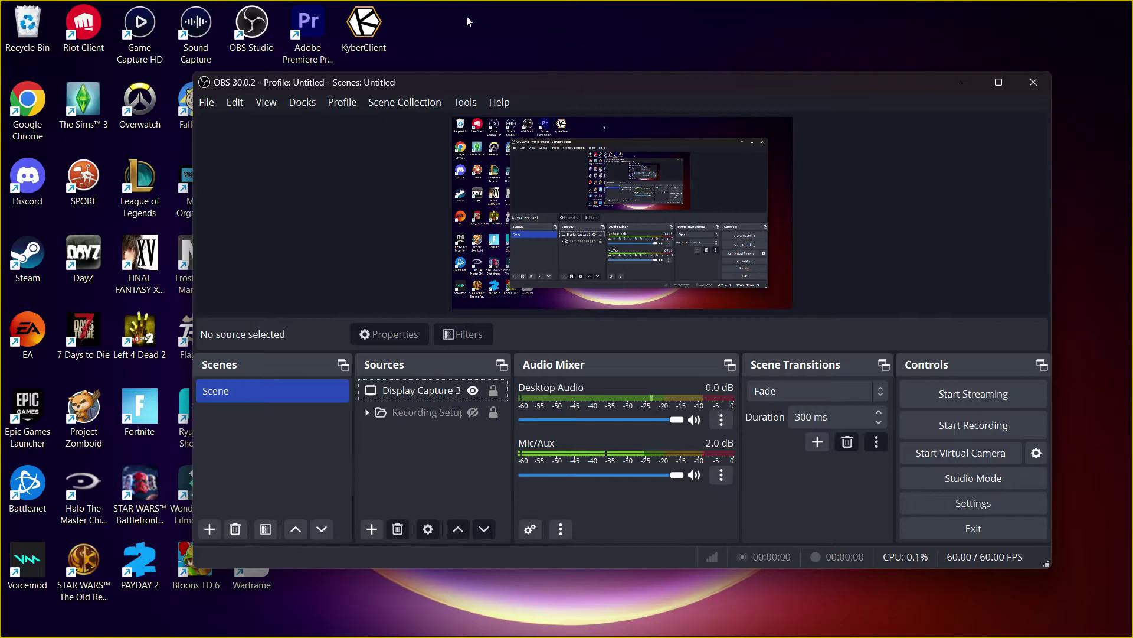
pyautogui.rightClick(441, 391)
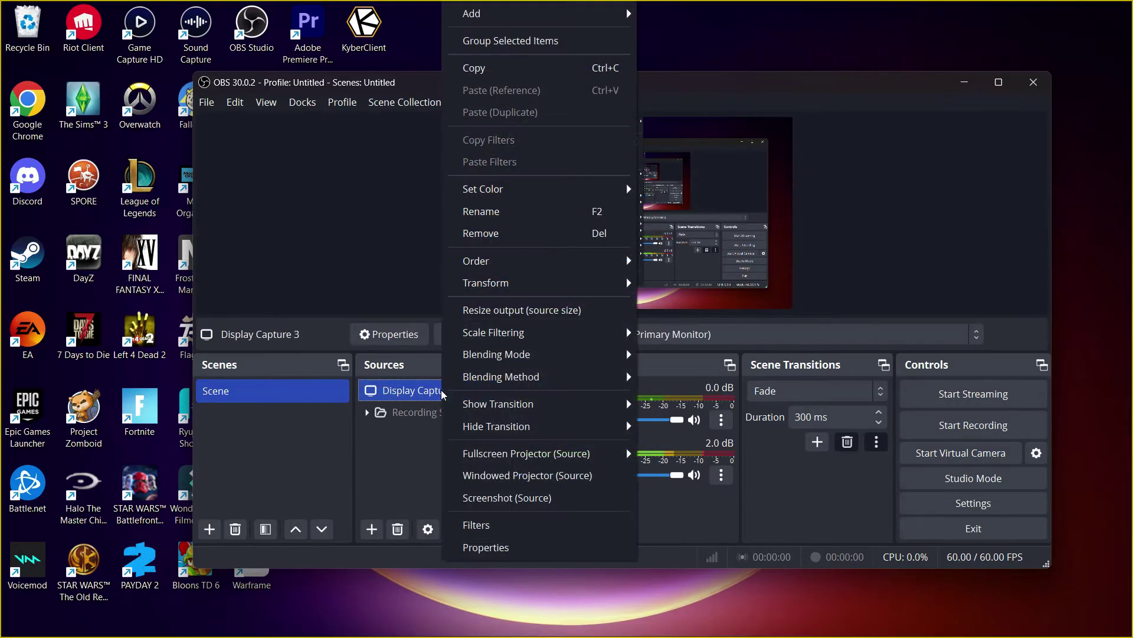
pyautogui.click(500, 547)
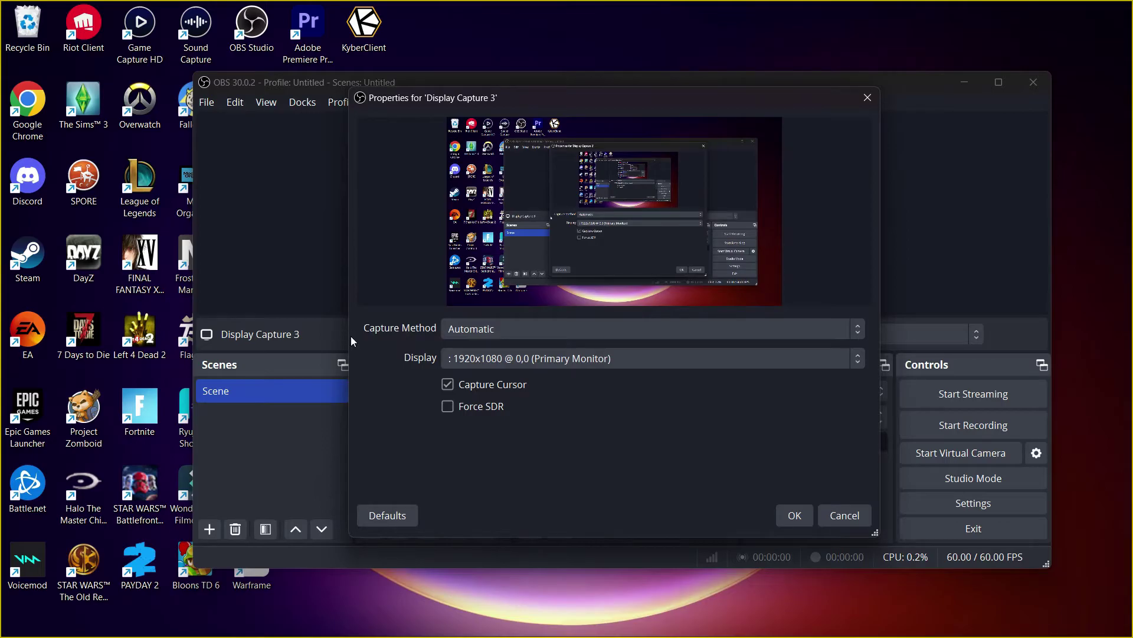
pyautogui.click(474, 329)
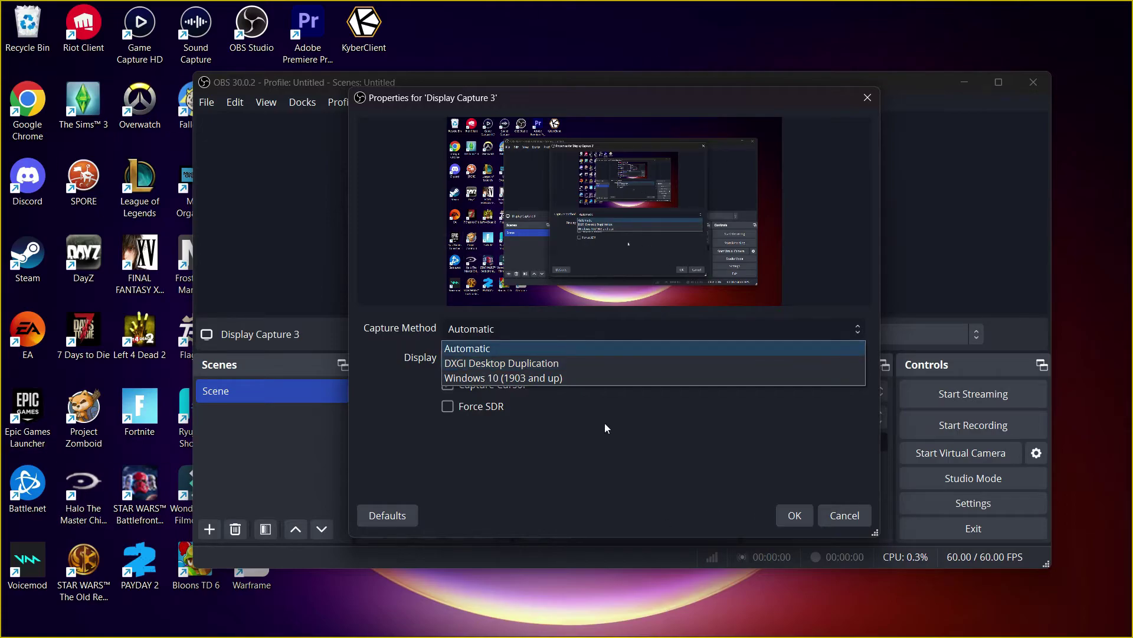
pyautogui.click(575, 364)
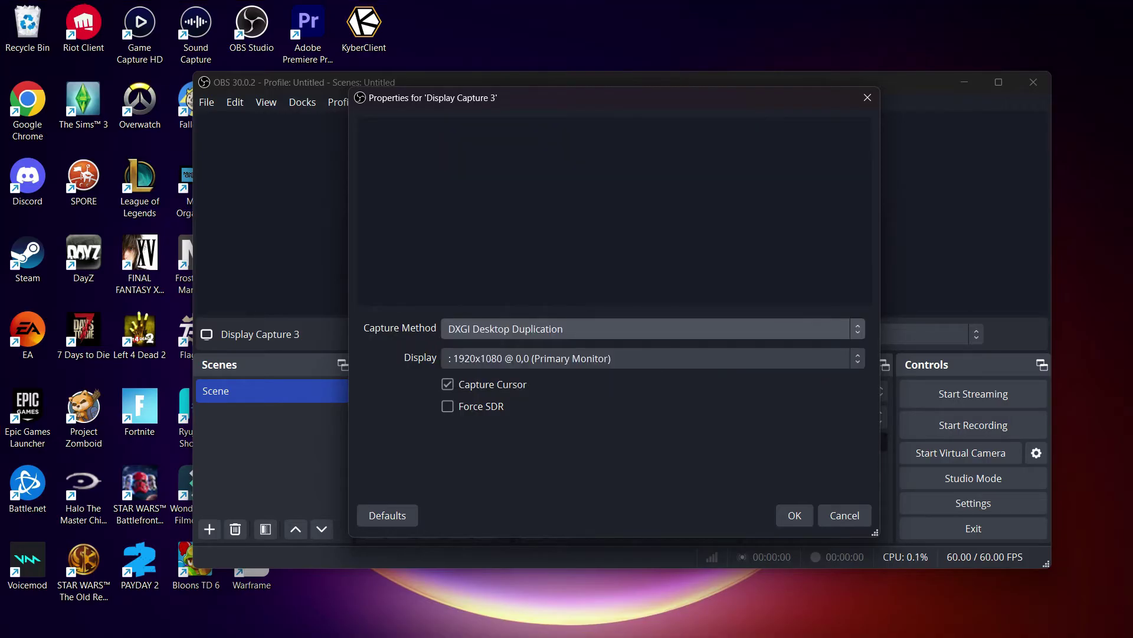
pyautogui.click(795, 515)
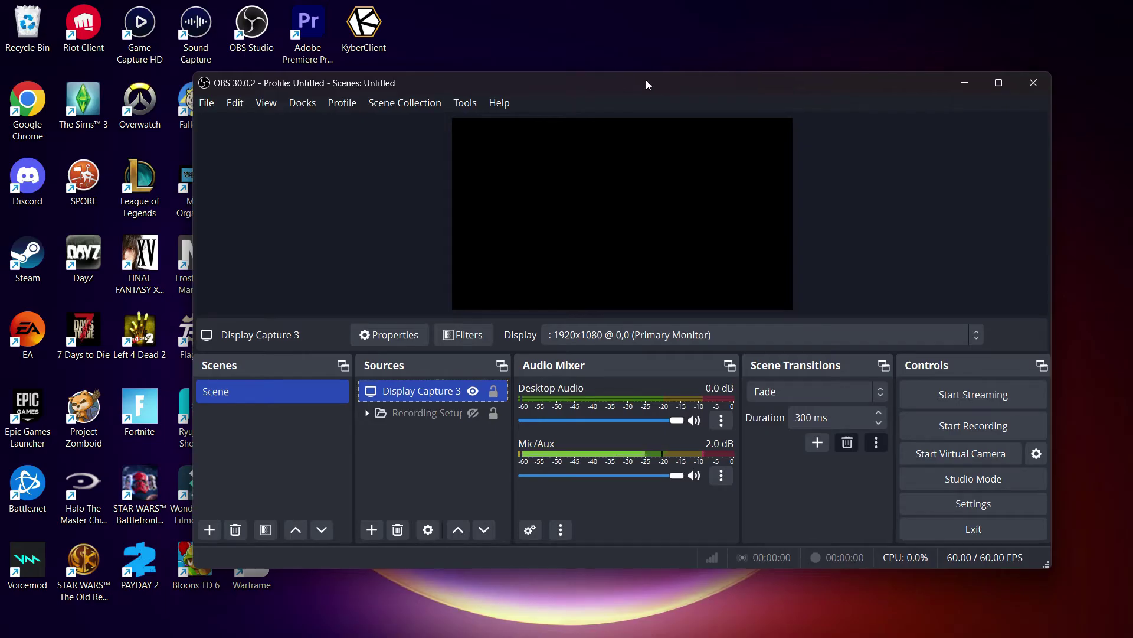
# - Open Windows Display settings from the desktop and go to the Graphics page
pyautogui.moveTo(645, 83); pyautogui.dragTo(666, 421)
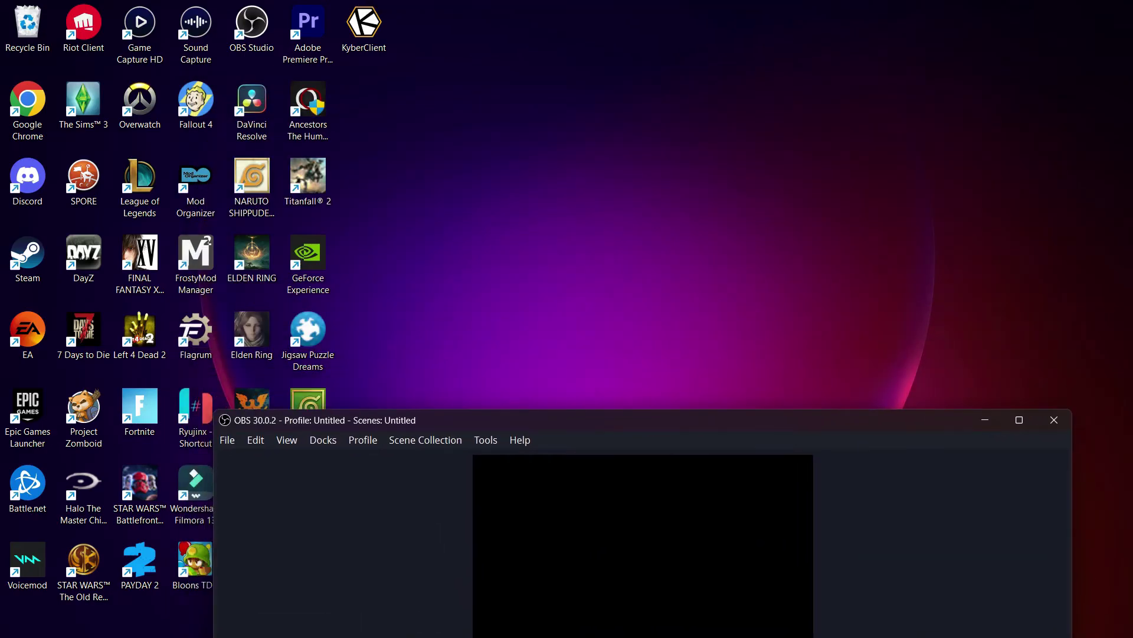
pyautogui.rightClick(605, 202)
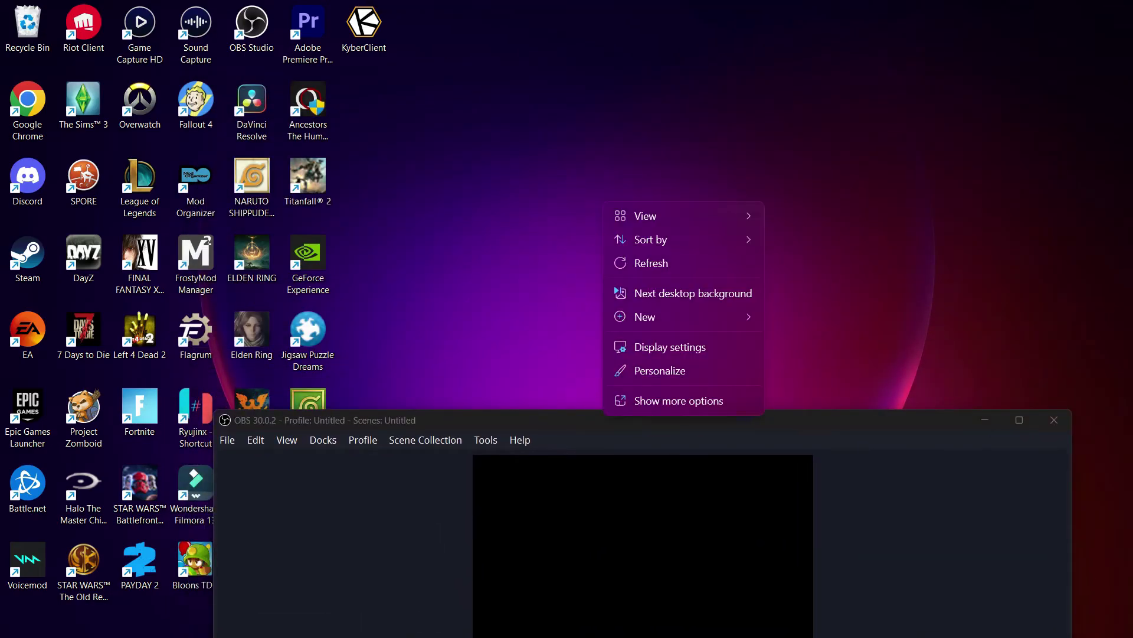
pyautogui.click(670, 346)
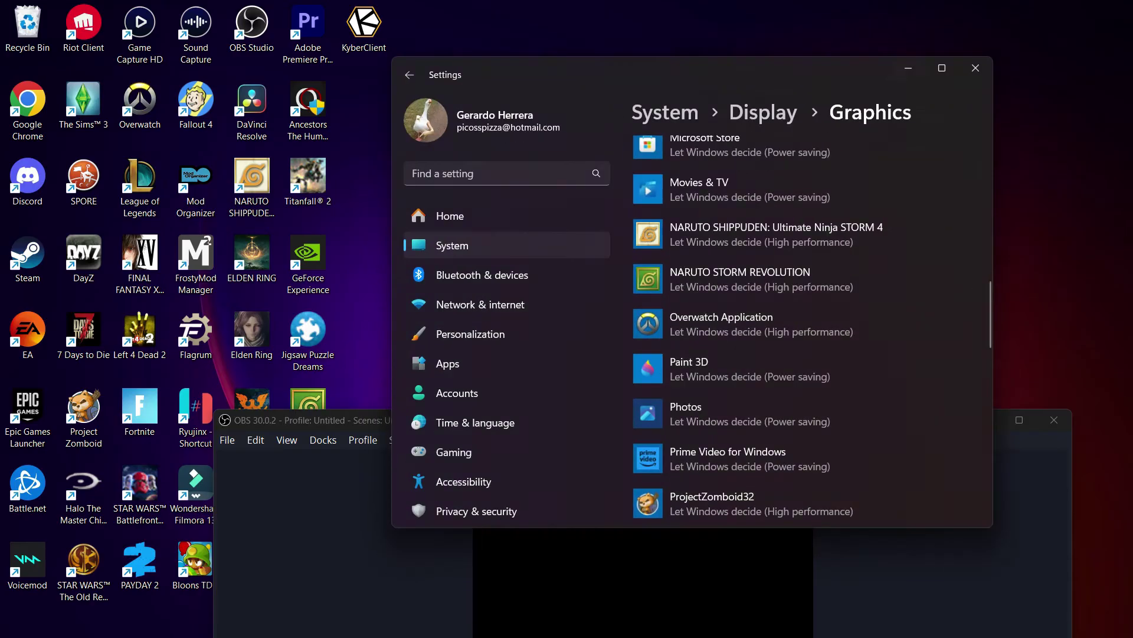
pyautogui.scroll(-5, 803, 325)
pyautogui.scroll(-2, 803, 324)
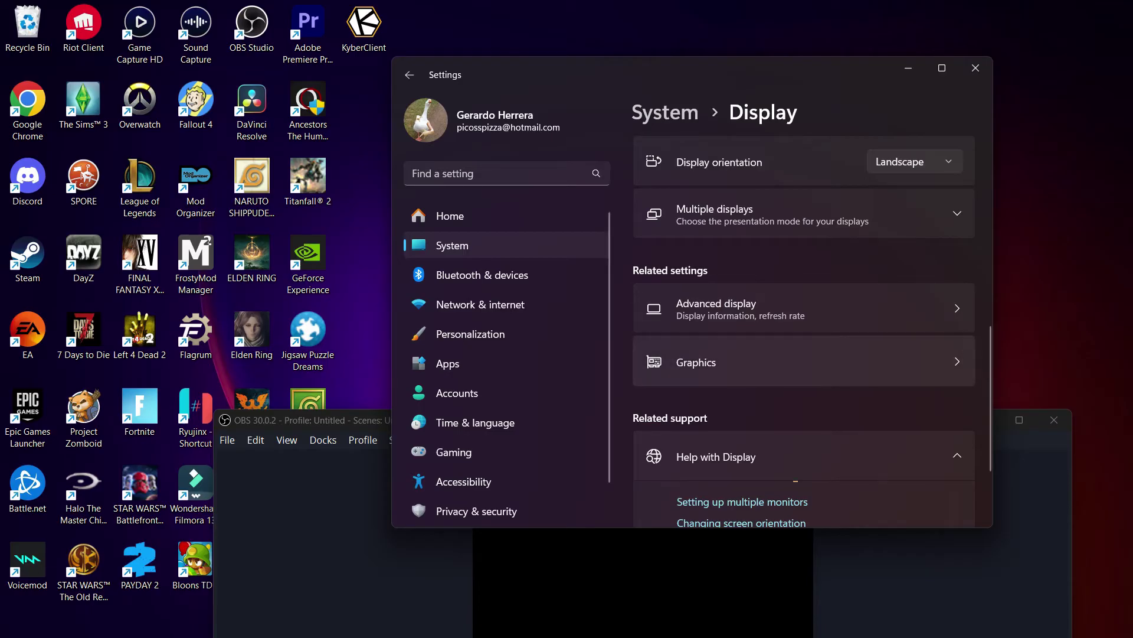
pyautogui.click(804, 361)
# - Maximize the Settings window to review the Graphics options, then restore its size
pyautogui.moveTo(873, 71); pyautogui.dragTo(836, 57)
pyautogui.click(904, 55)
pyautogui.click(904, 55)
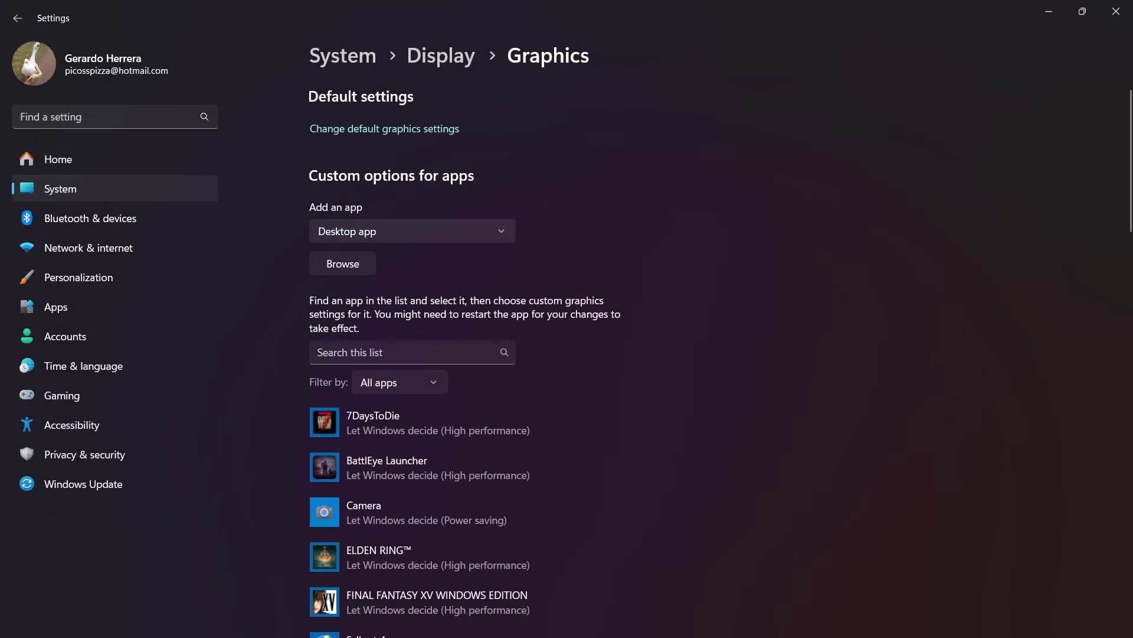
pyautogui.scroll(-3, 472, 342)
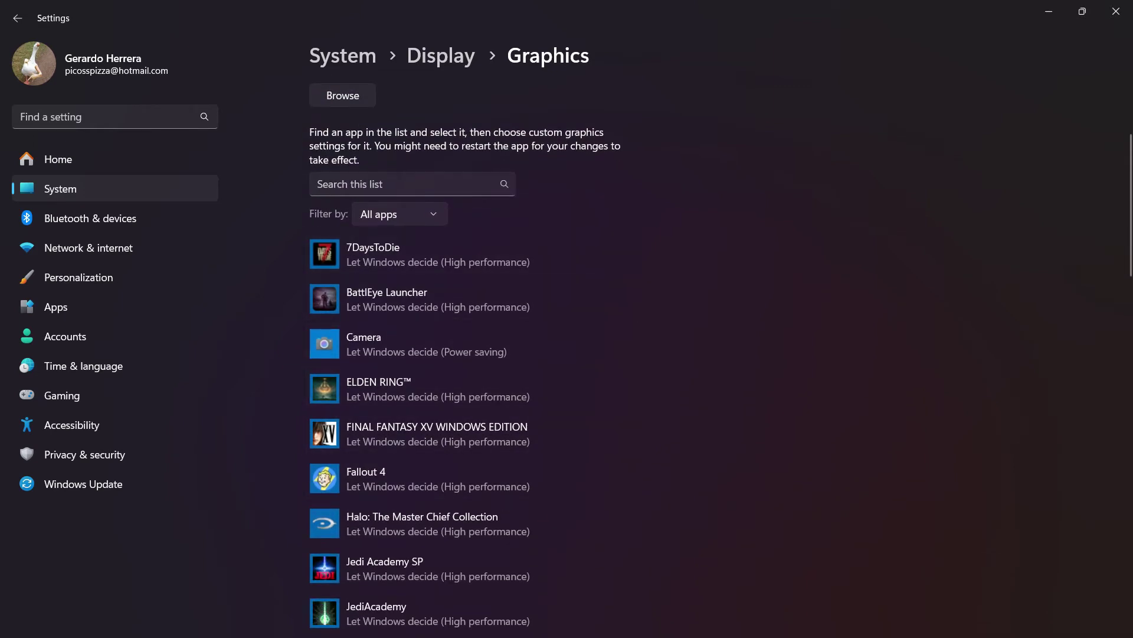
pyautogui.scroll(-3, 472, 388)
pyautogui.scroll(6, 472, 388)
pyautogui.click(1082, 11)
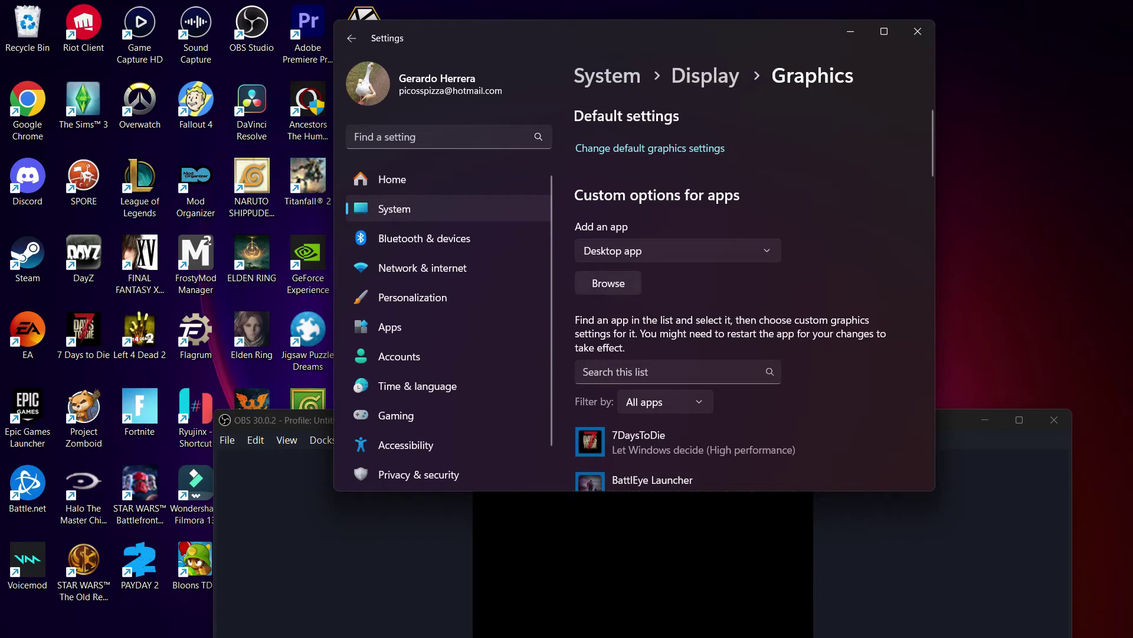
# - Browse to C:\Program Files\obs-studio\bin\64bit and add obs64.exe to the Graphics app list
pyautogui.click(608, 283)
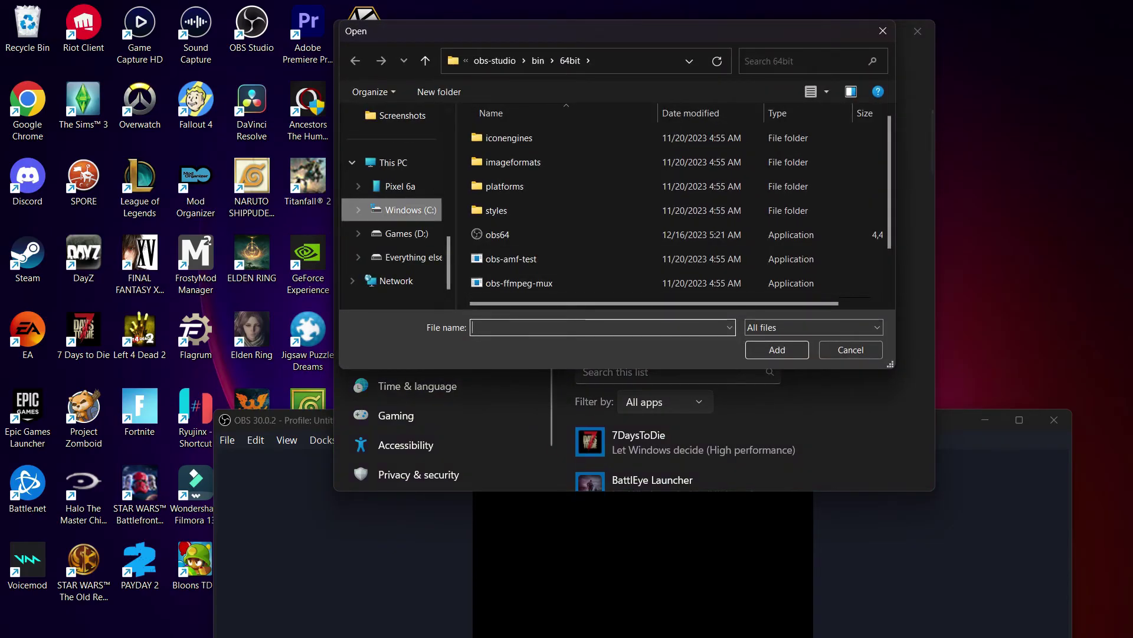
pyautogui.click(408, 209)
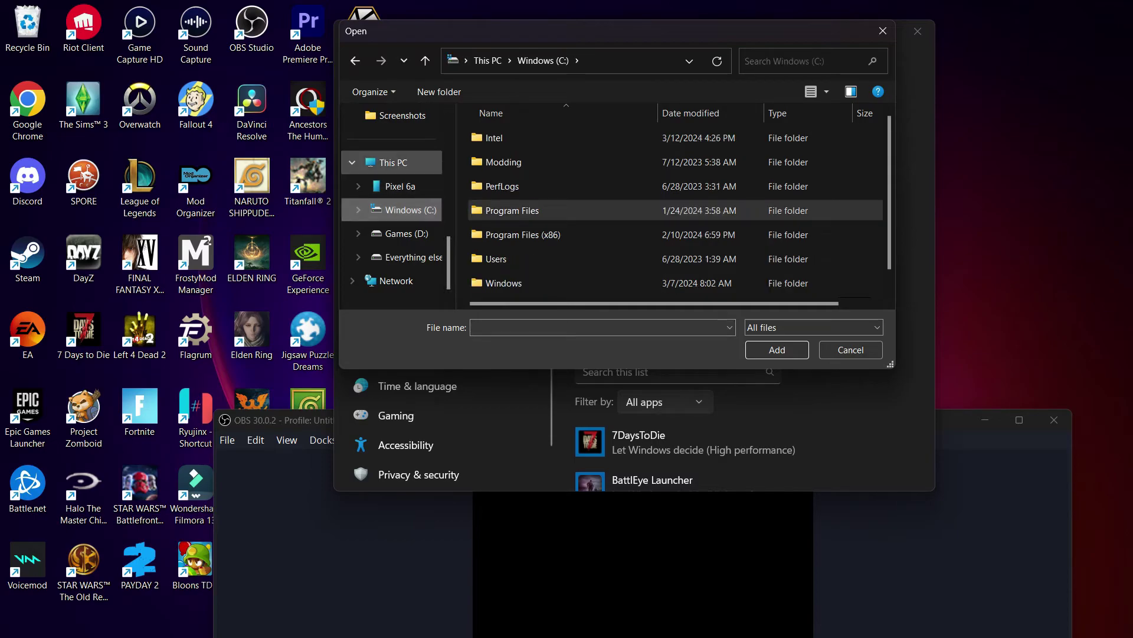
pyautogui.click(393, 163)
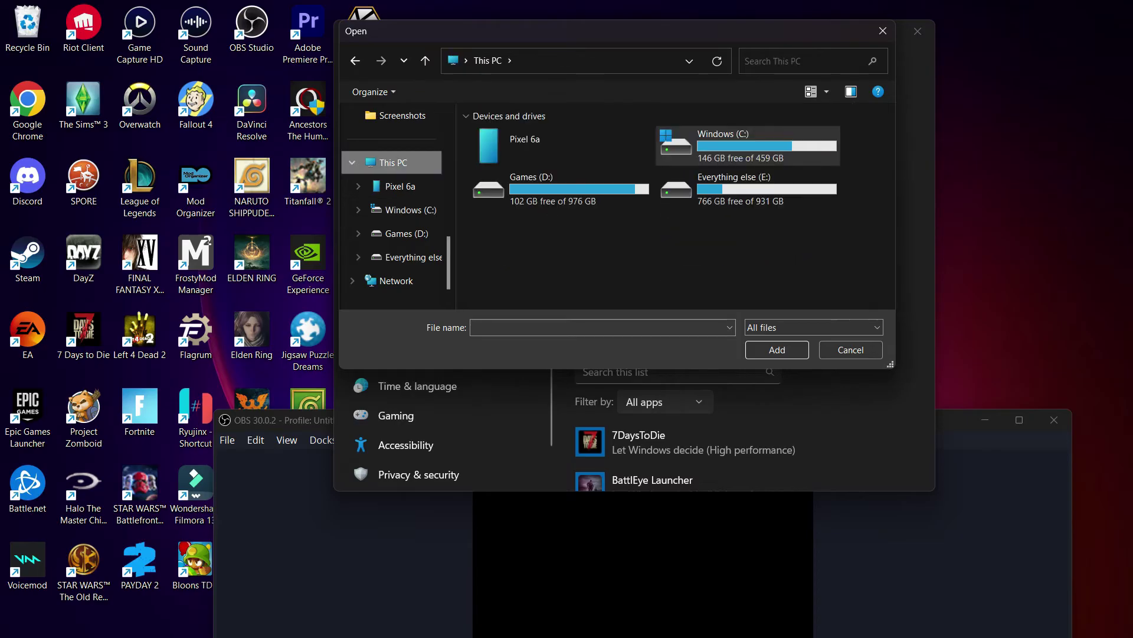
pyautogui.doubleClick(679, 147)
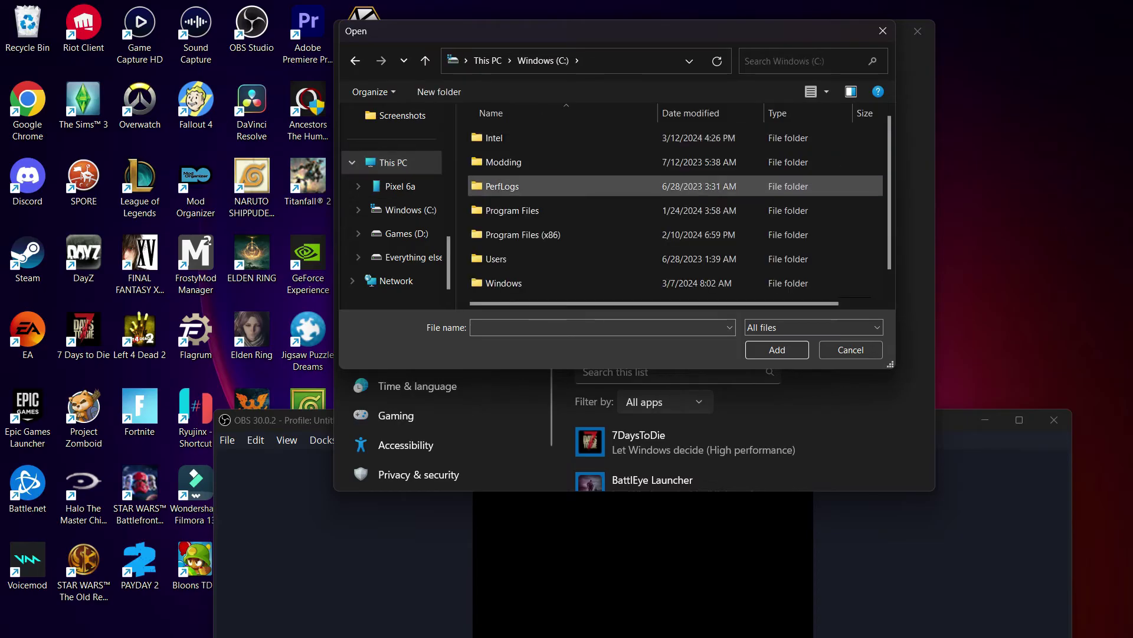
pyautogui.doubleClick(512, 210)
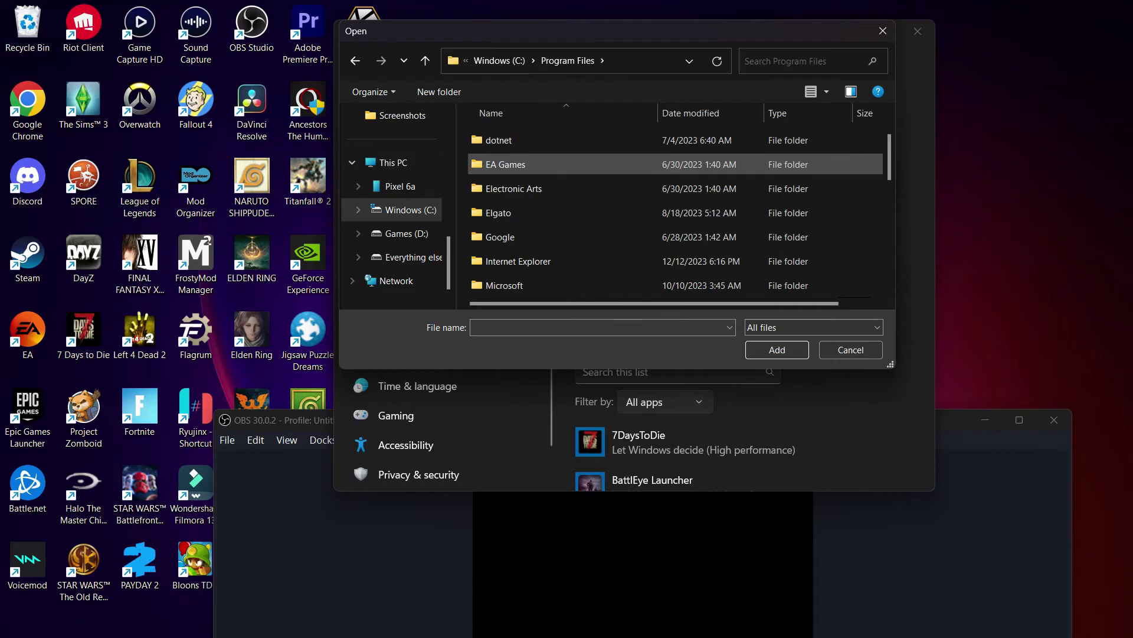
pyautogui.scroll(-3, 590, 237)
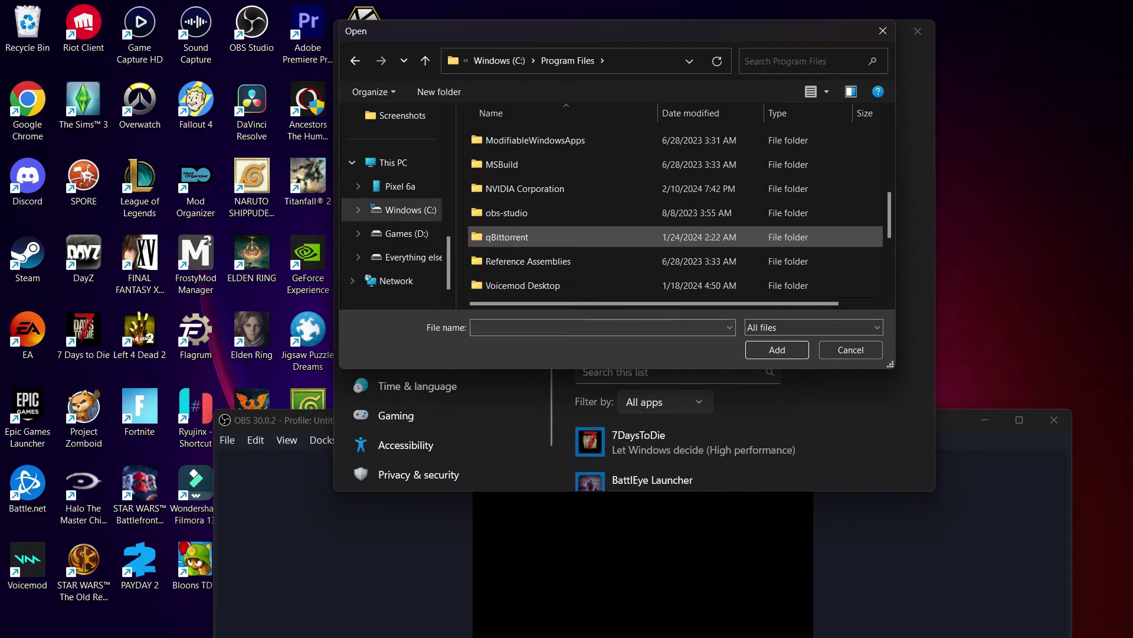
pyautogui.doubleClick(506, 213)
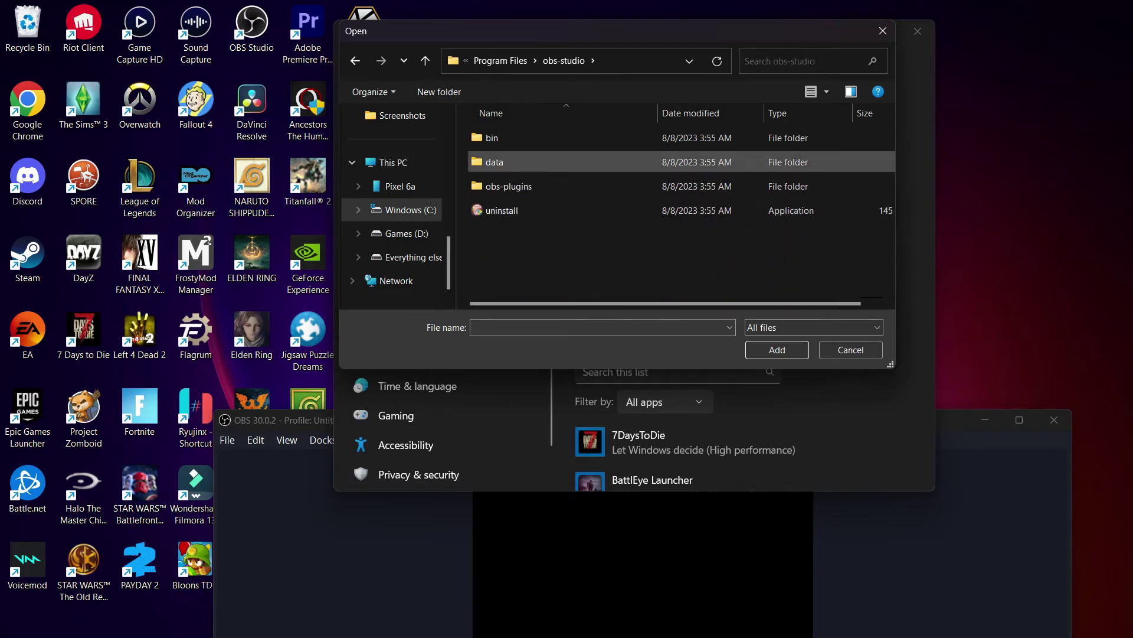
pyautogui.doubleClick(496, 137)
pyautogui.doubleClick(496, 138)
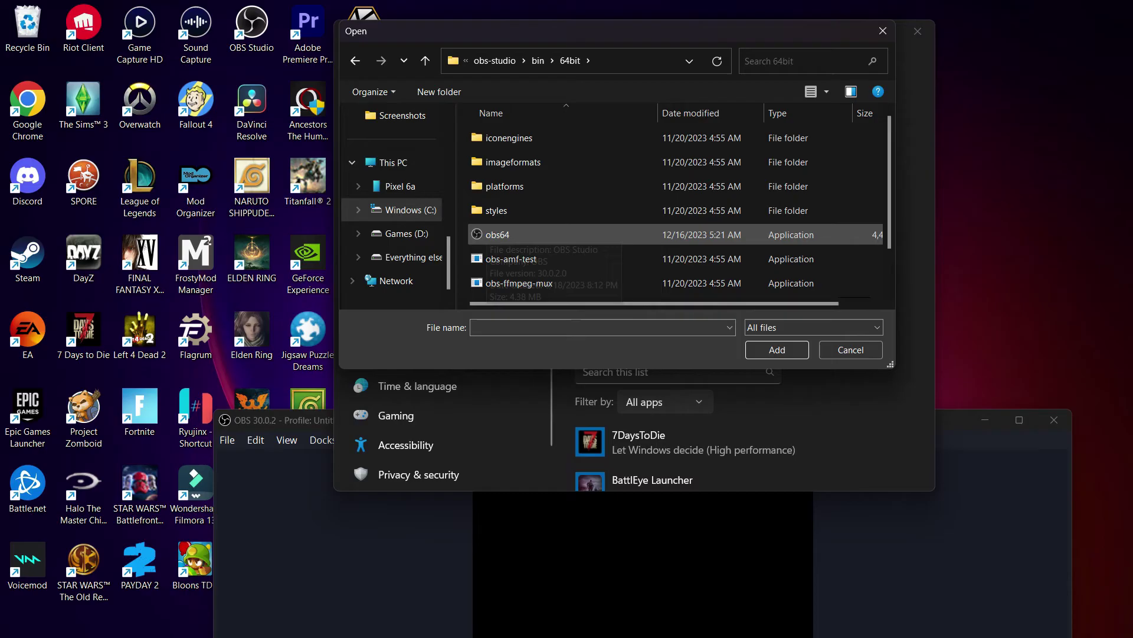
pyautogui.click(495, 234)
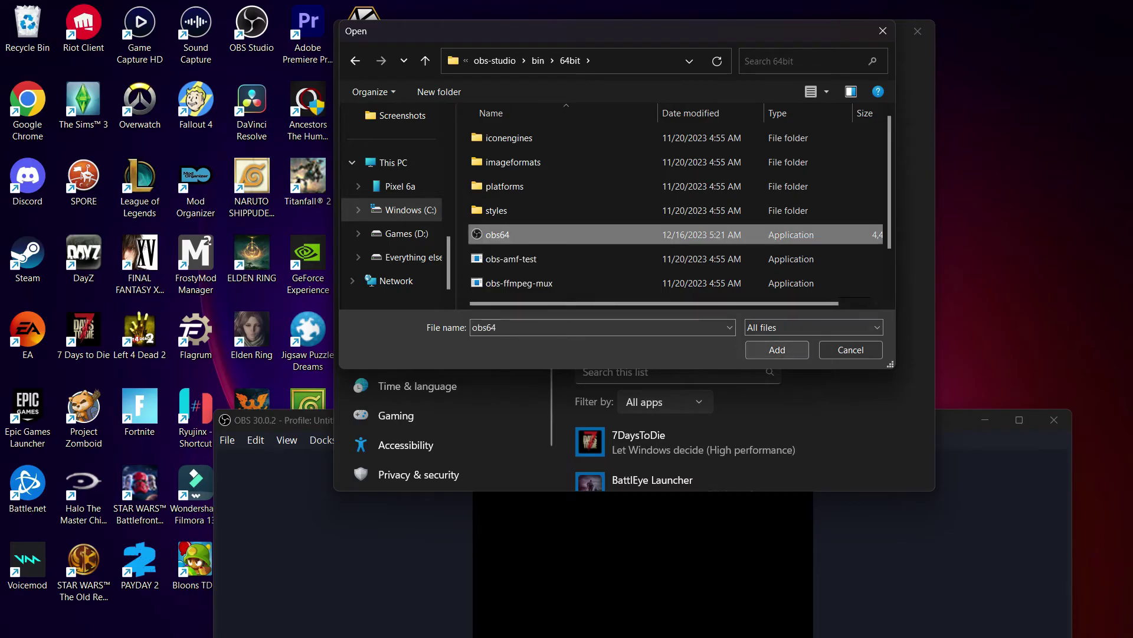
pyautogui.click(777, 349)
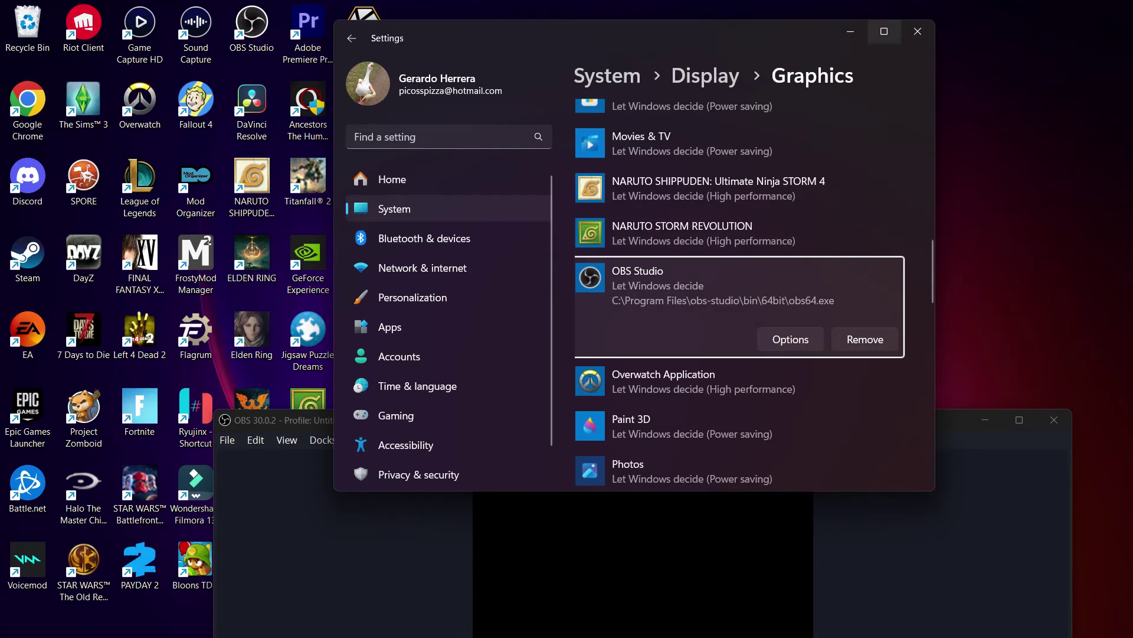
# - Maximize Settings and save OBS Studio's graphics preference as Power saving (Intel UHD Graphics)
pyautogui.click(884, 31)
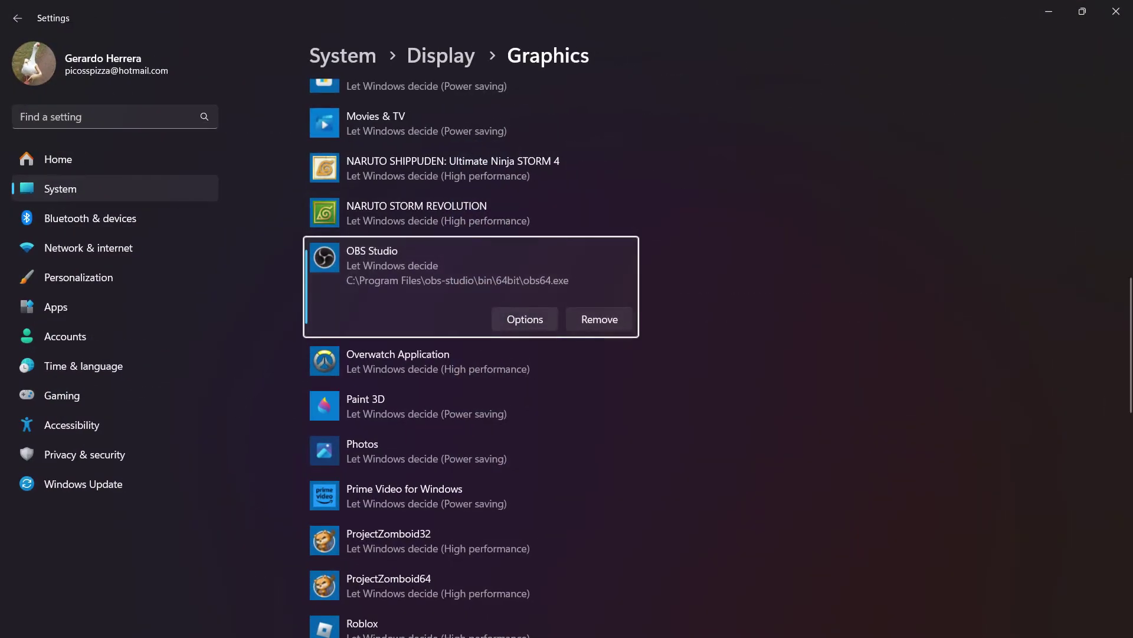
pyautogui.click(524, 319)
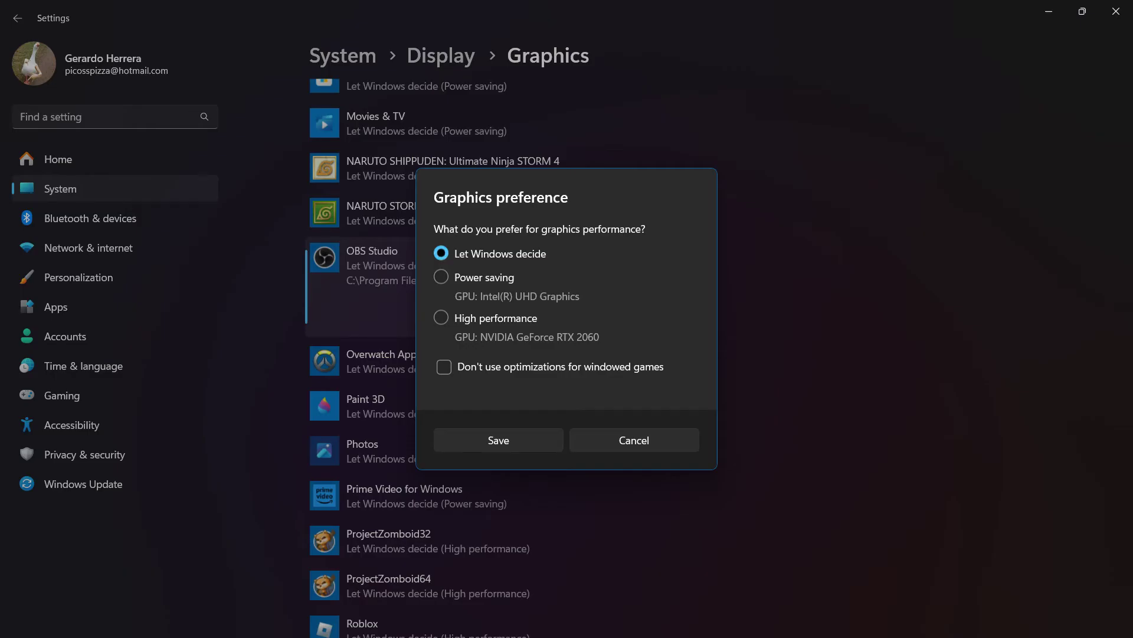
pyautogui.click(442, 276)
pyautogui.click(499, 440)
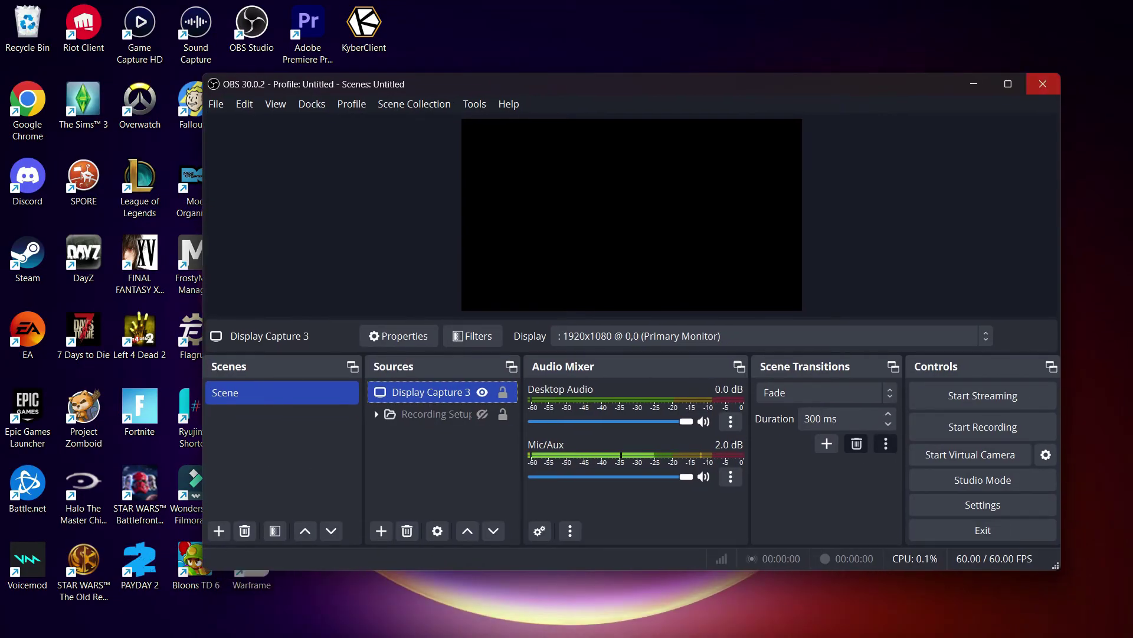
# - Restart OBS Studio from its desktop icon and select the Display Capture 3 source
pyautogui.click(1043, 84)
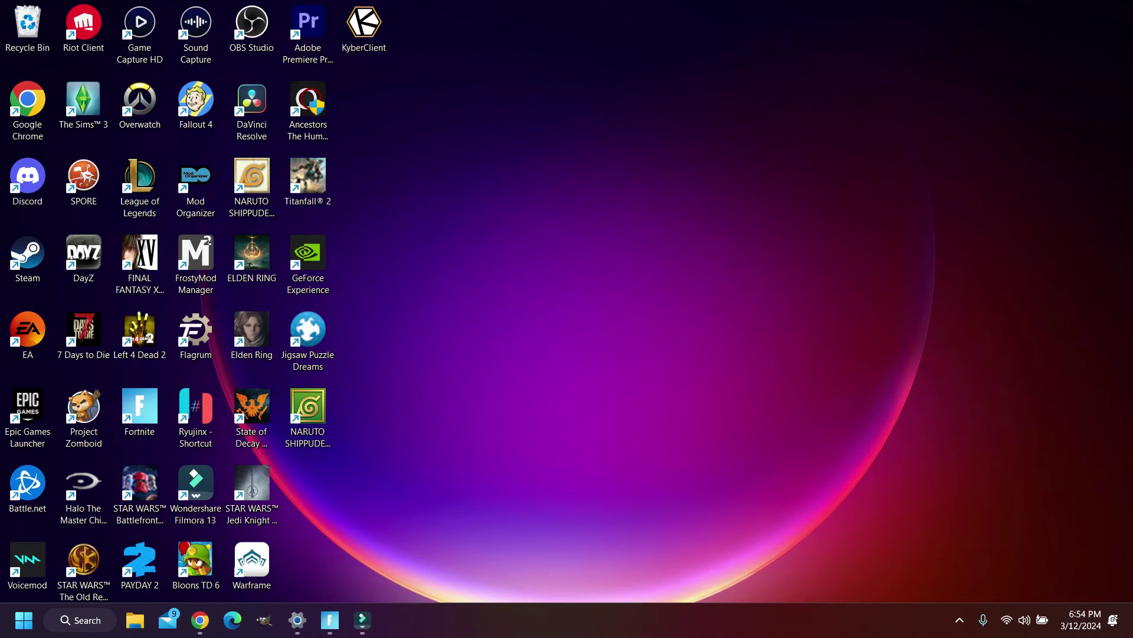
pyautogui.doubleClick(252, 29)
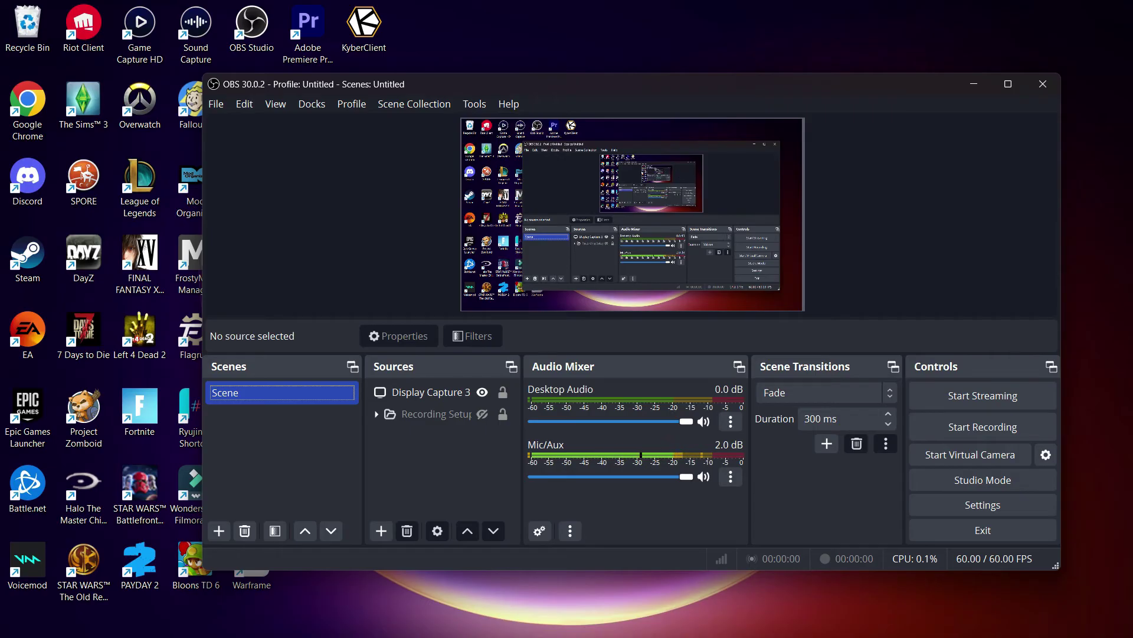
pyautogui.click(431, 392)
pyautogui.moveTo(392, 614)
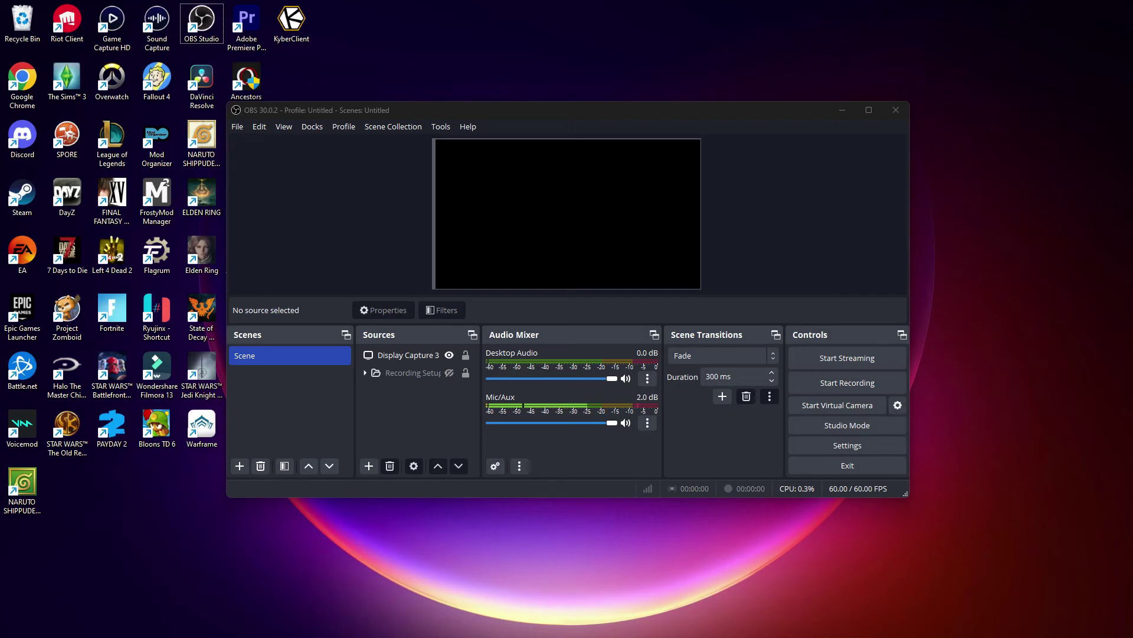
# - Set OBS Studio's Windows graphics preference to High performance via Display settings > Graphics
pyautogui.rightClick(556, 364)
pyautogui.click(608, 480)
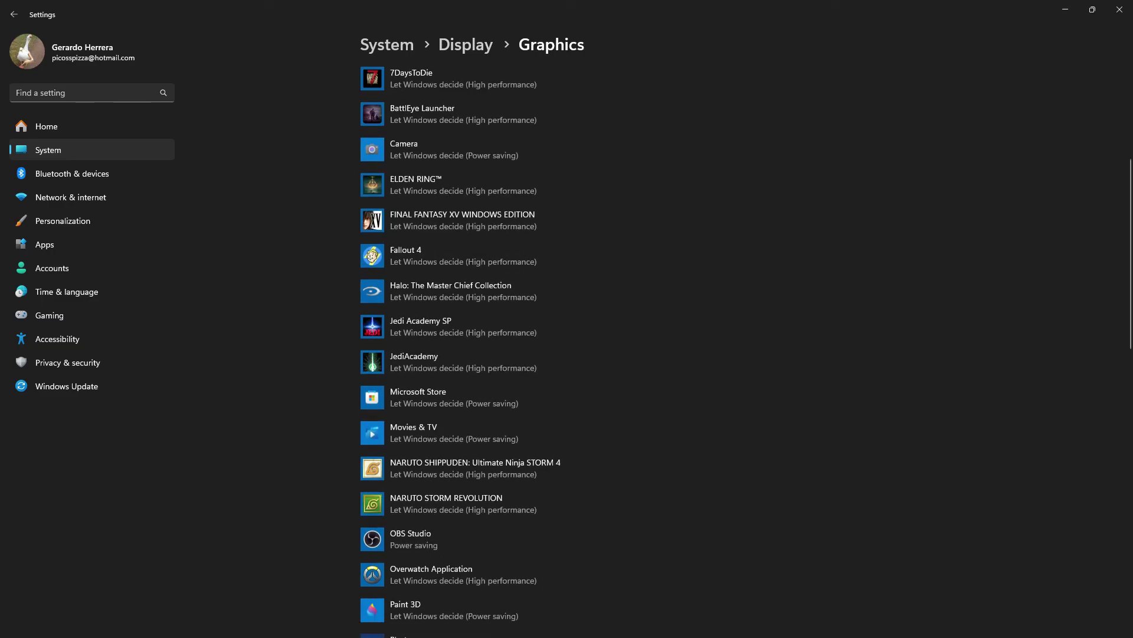
pyautogui.scroll(-3, 490, 354)
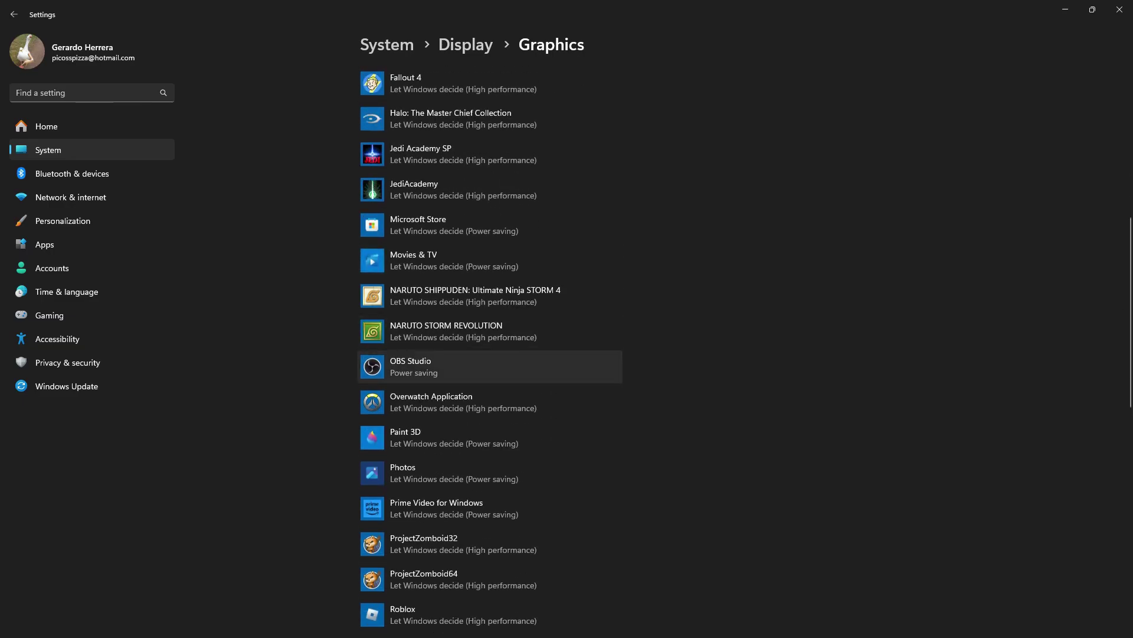
pyautogui.click(490, 367)
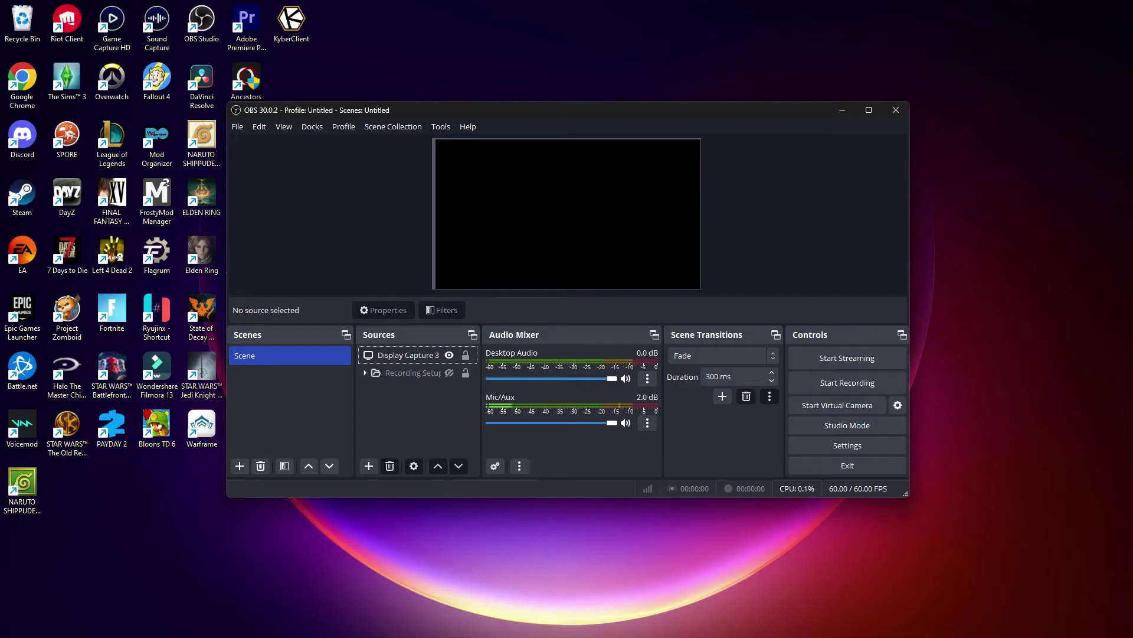
# - Relaunch OBS Studio and call up the Display Capture 3 source's options
pyautogui.click(895, 110)
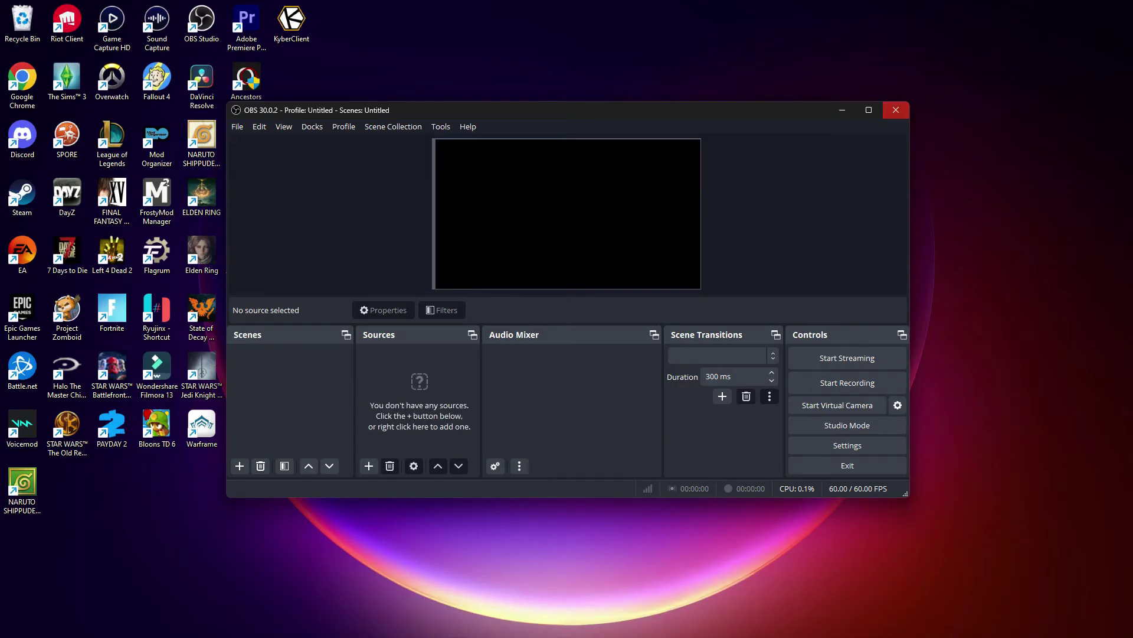
pyautogui.doubleClick(201, 22)
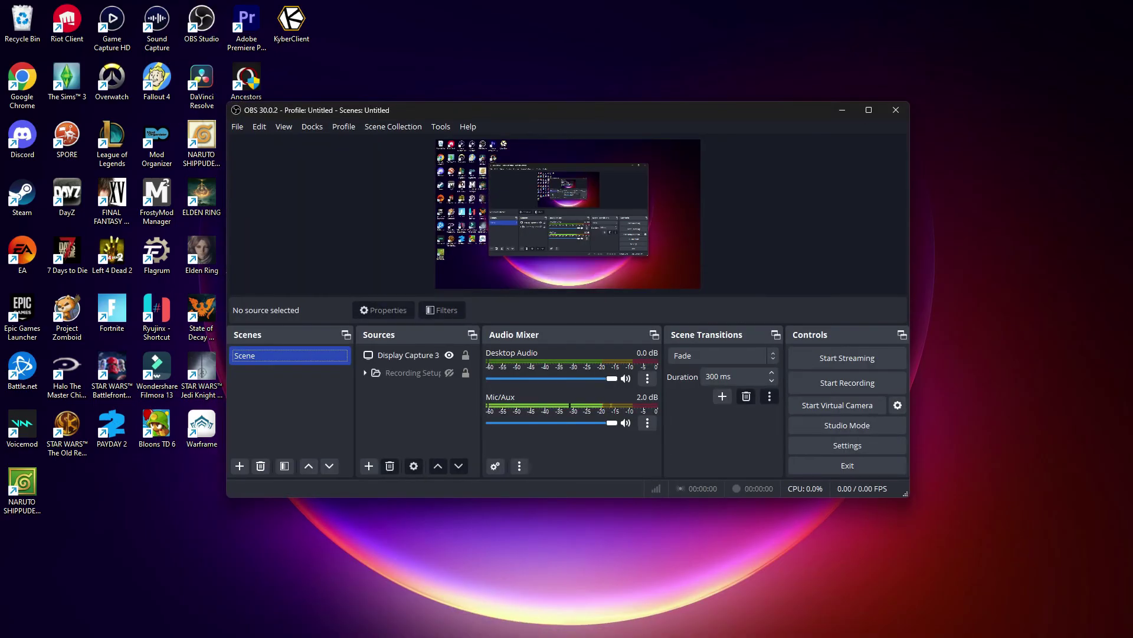
pyautogui.rightClick(417, 355)
# - Reopen Display Capture 3's properties and confirm the capture method stays DXGI Desktop Duplication
pyautogui.click(453, 437)
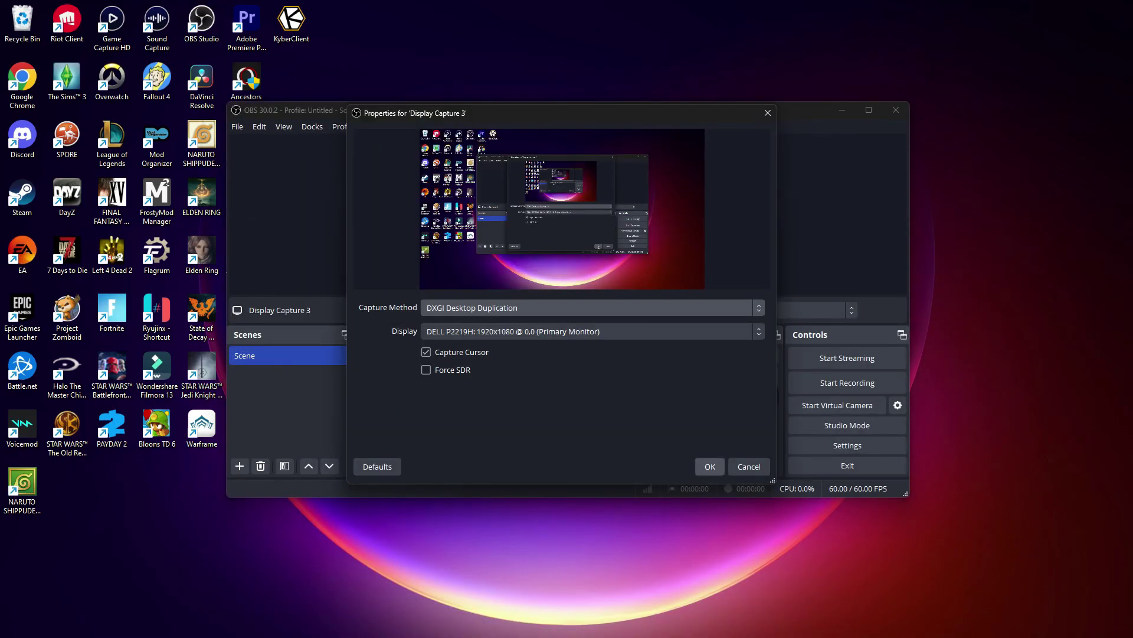
pyautogui.click(711, 467)
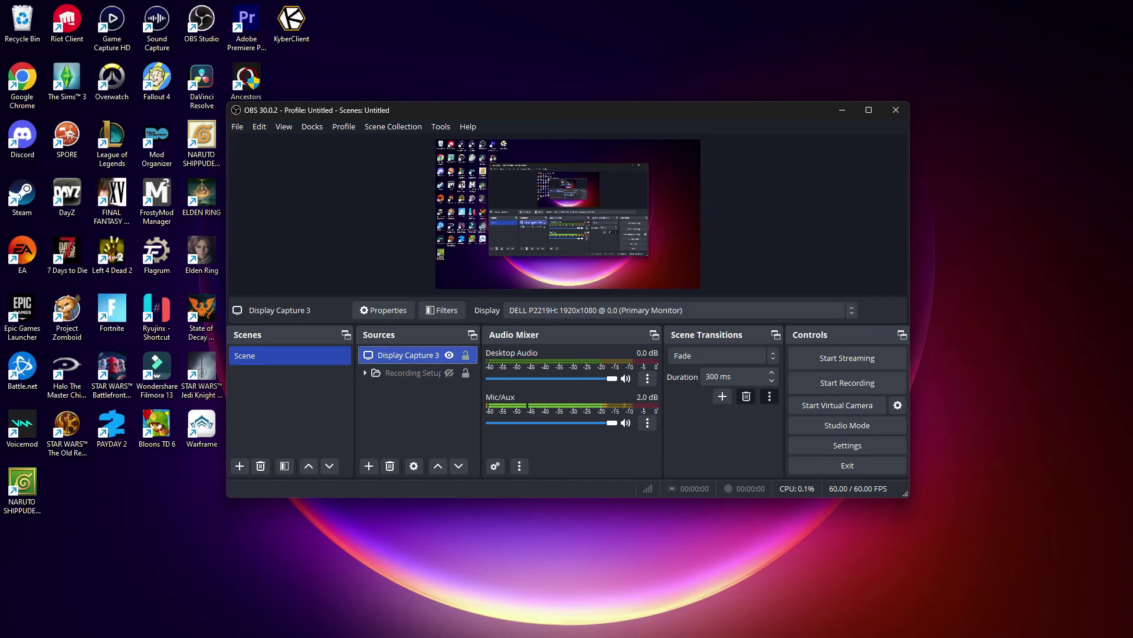
pyautogui.rightClick(413, 355)
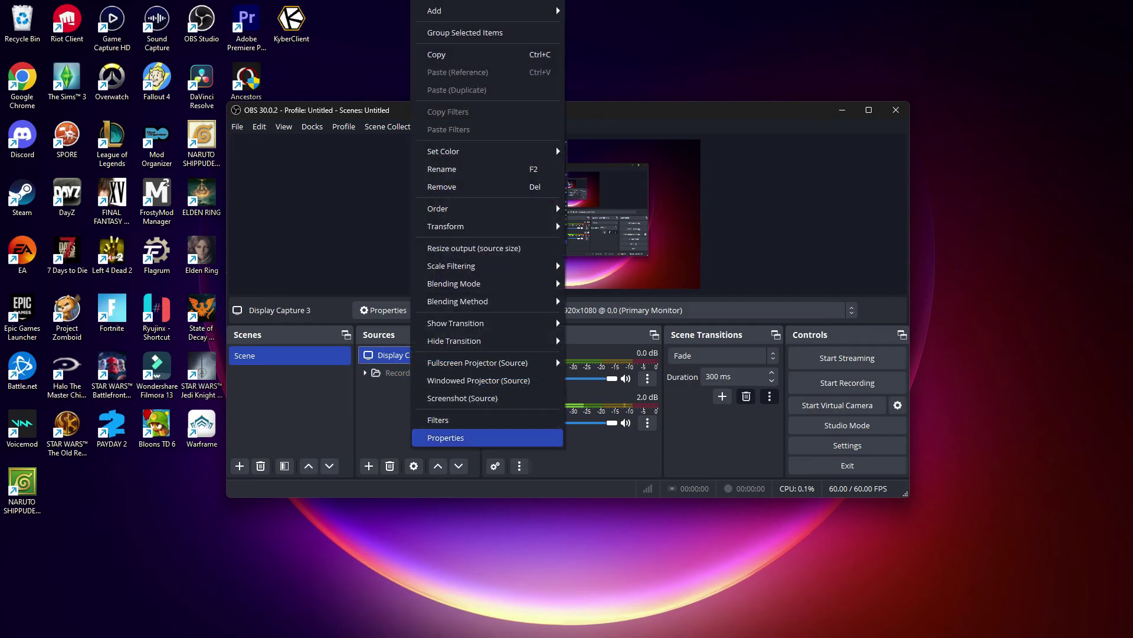
pyautogui.click(449, 437)
pyautogui.click(475, 308)
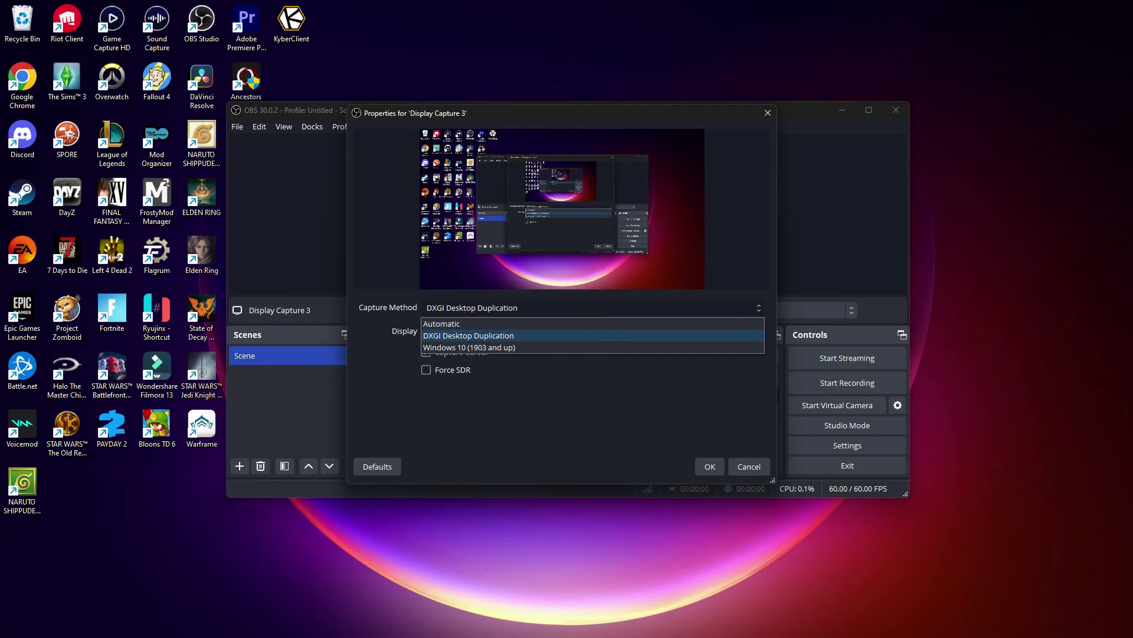
pyautogui.click(436, 460)
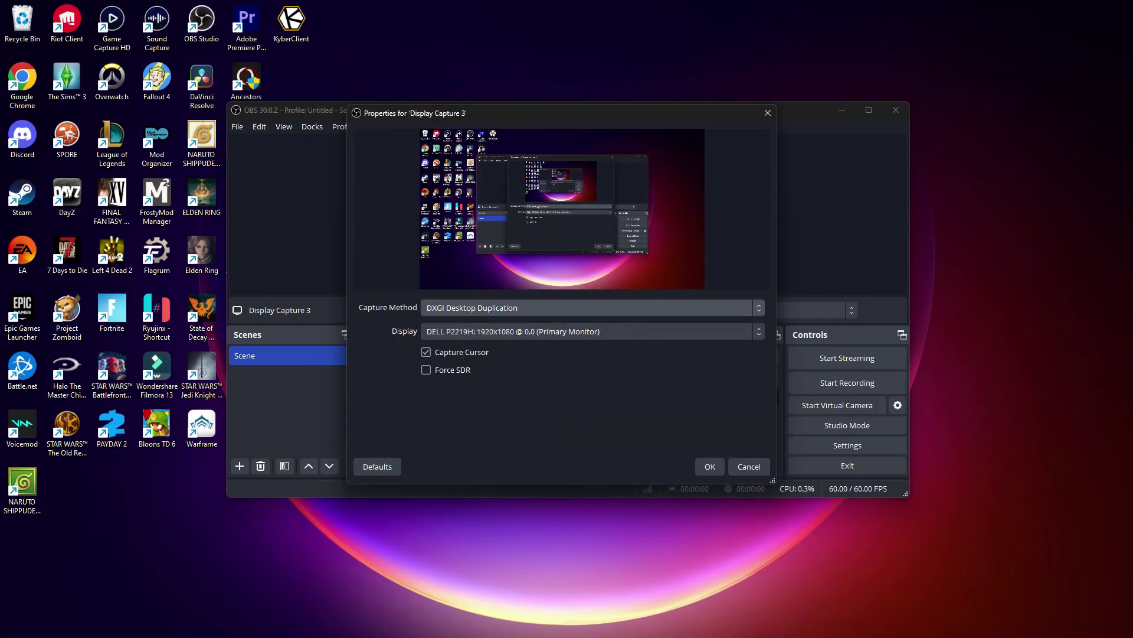
pyautogui.click(470, 307)
pyautogui.click(499, 407)
pyautogui.click(711, 467)
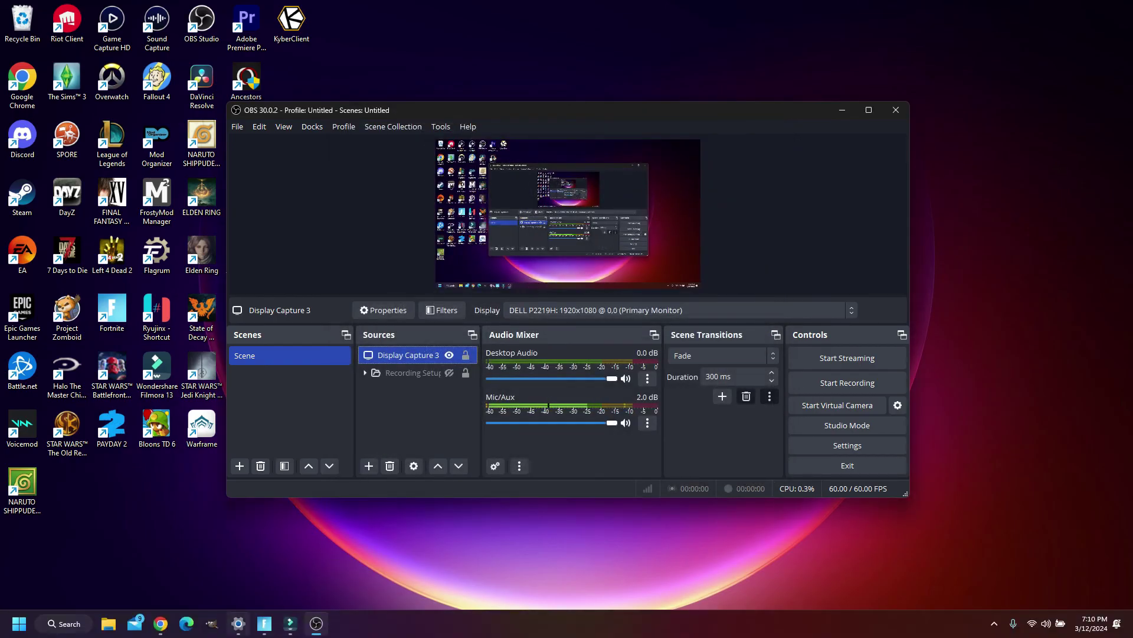
# - Recheck OBS Studio's graphics preference, leave it on High performance, and close Windows Settings
pyautogui.click(238, 622)
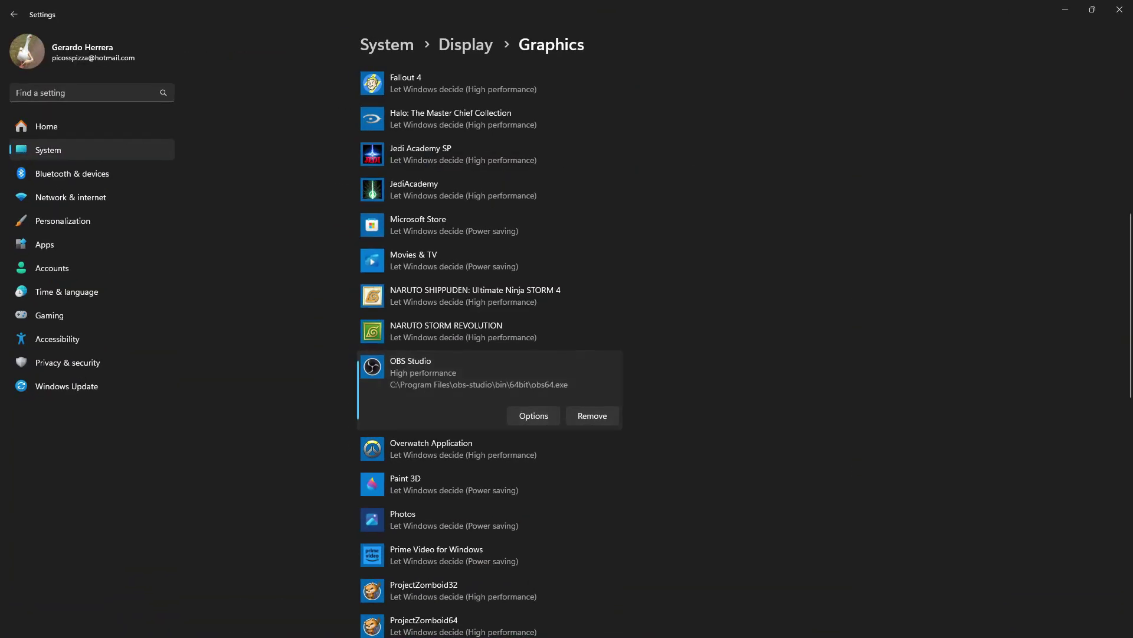
pyautogui.click(533, 415)
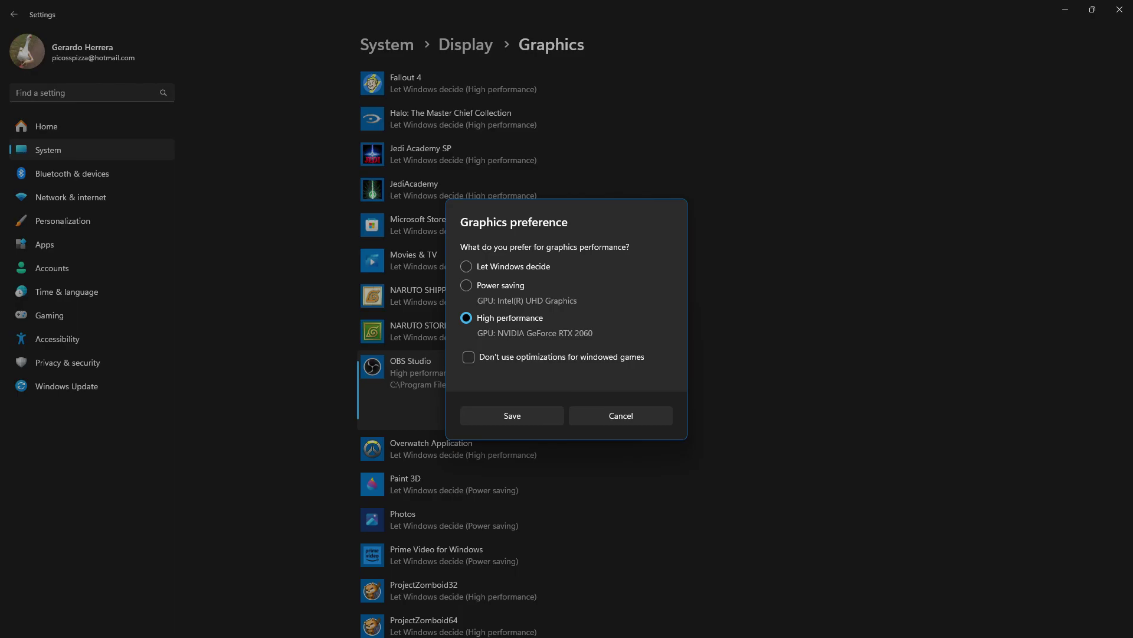
pyautogui.click(467, 285)
pyautogui.click(466, 318)
pyautogui.click(621, 415)
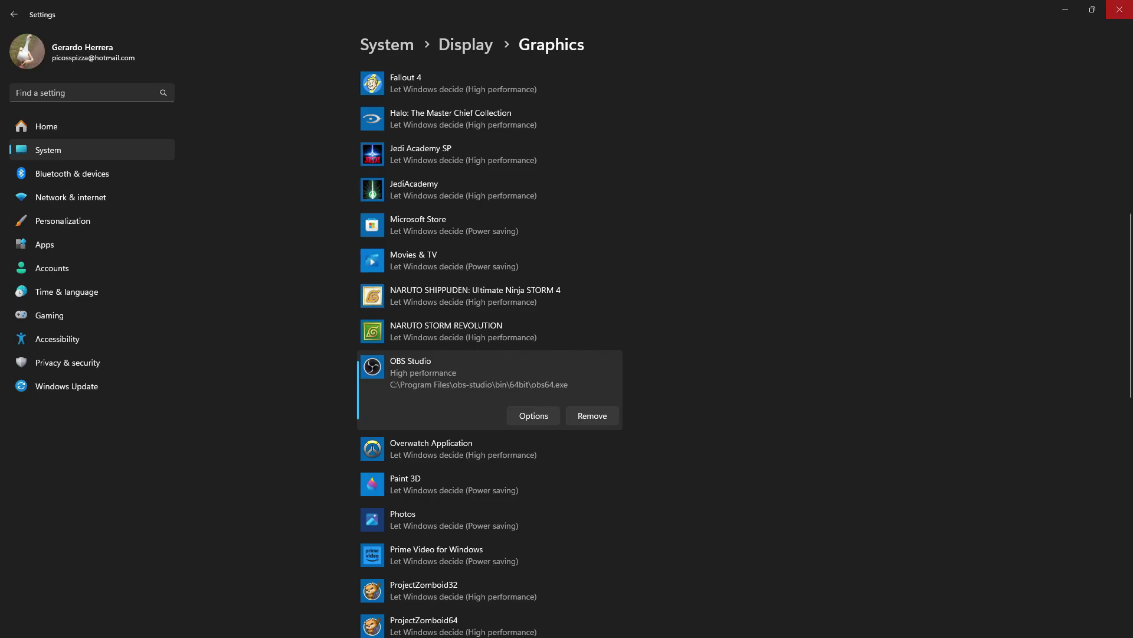
pyautogui.click(1120, 10)
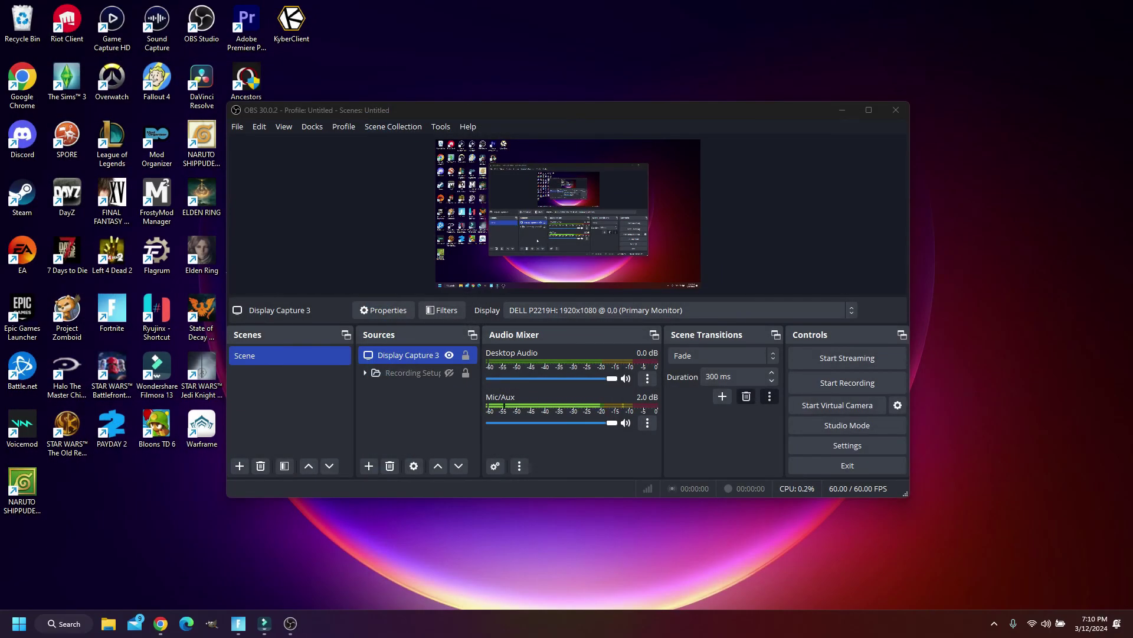
# - Start the OBS recording and switch over to the Fortnite game
pyautogui.click(847, 382)
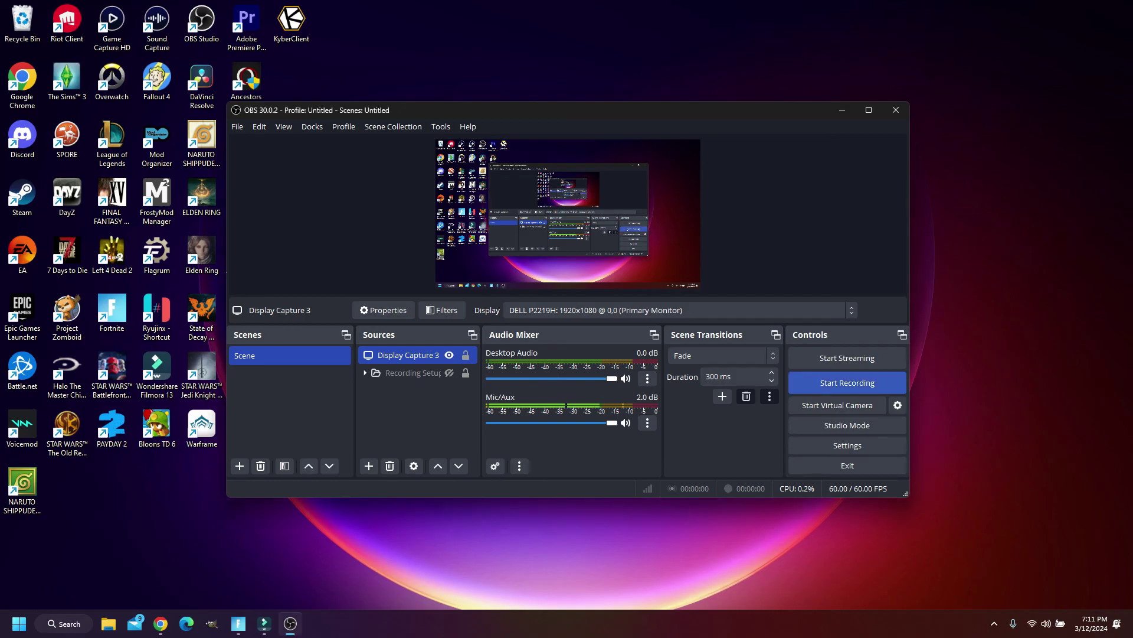
pyautogui.click(238, 624)
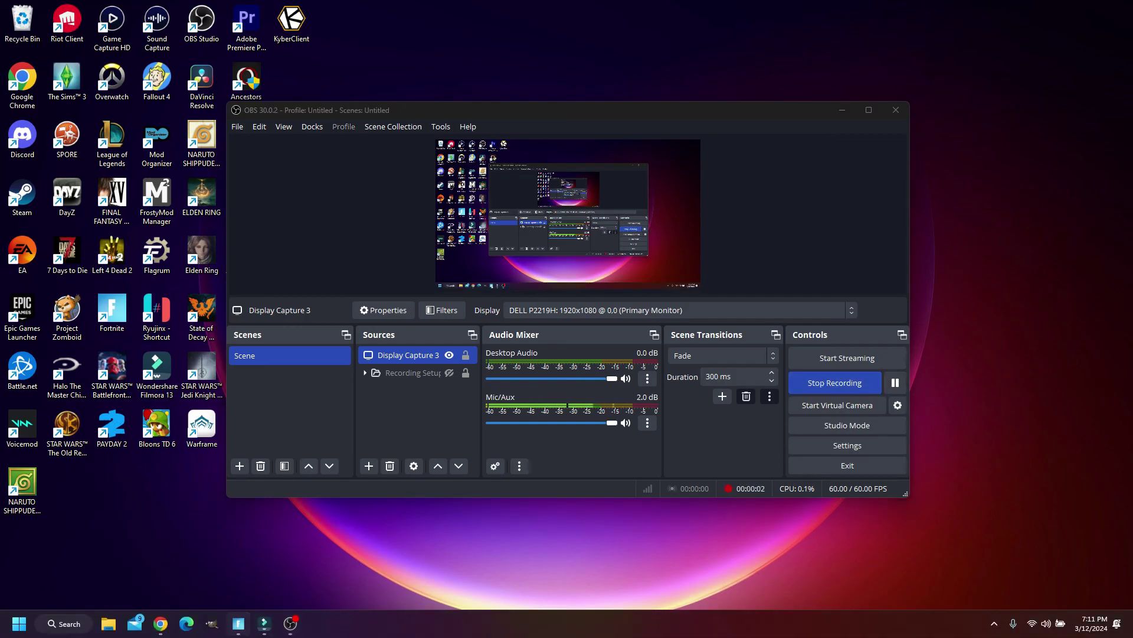